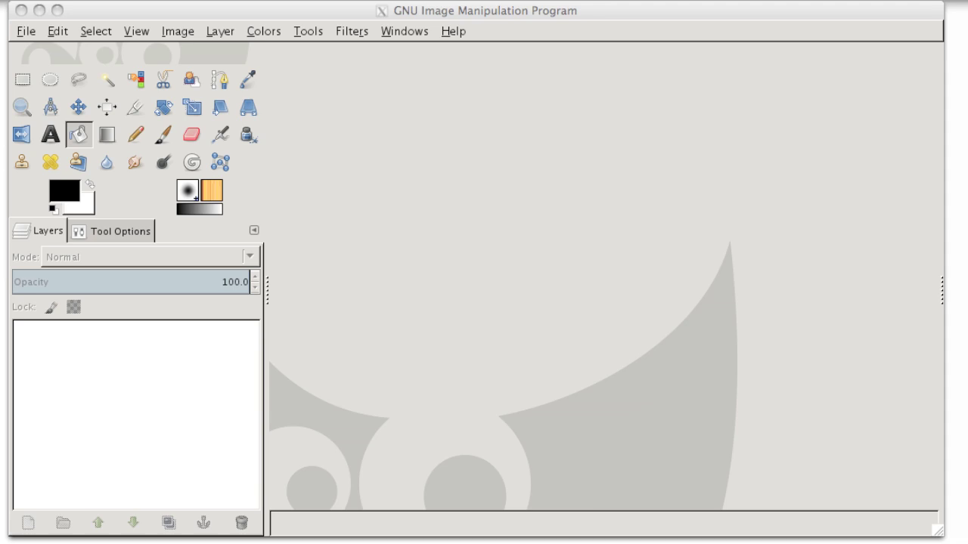
# Step: Focus the empty GIMP window and bring up its File menu
pyautogui.click(19, 34)
pyautogui.click(18, 34)
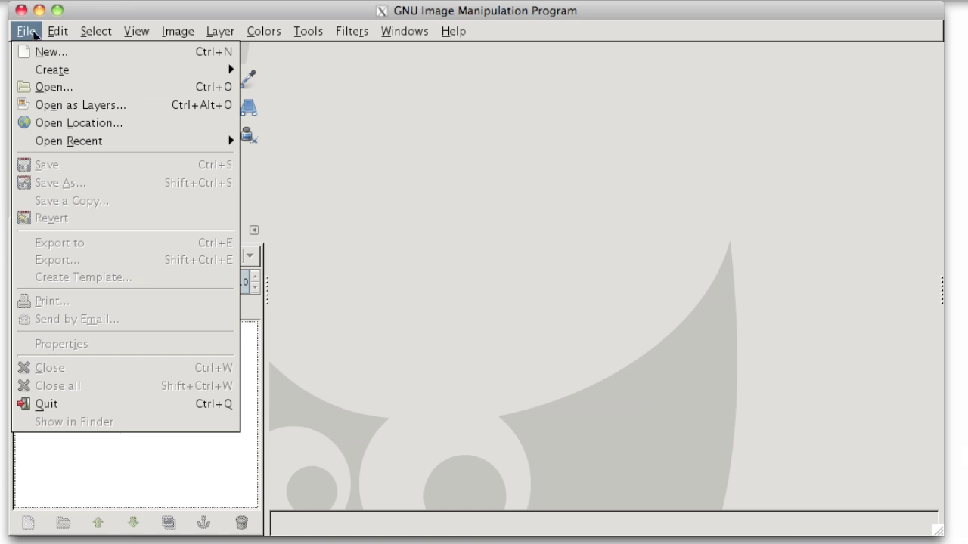
# Step: Open wells-morning-light4-e1288465190983.jpg from the Desktop as a 2100×1571 image
pyautogui.click(53, 86)
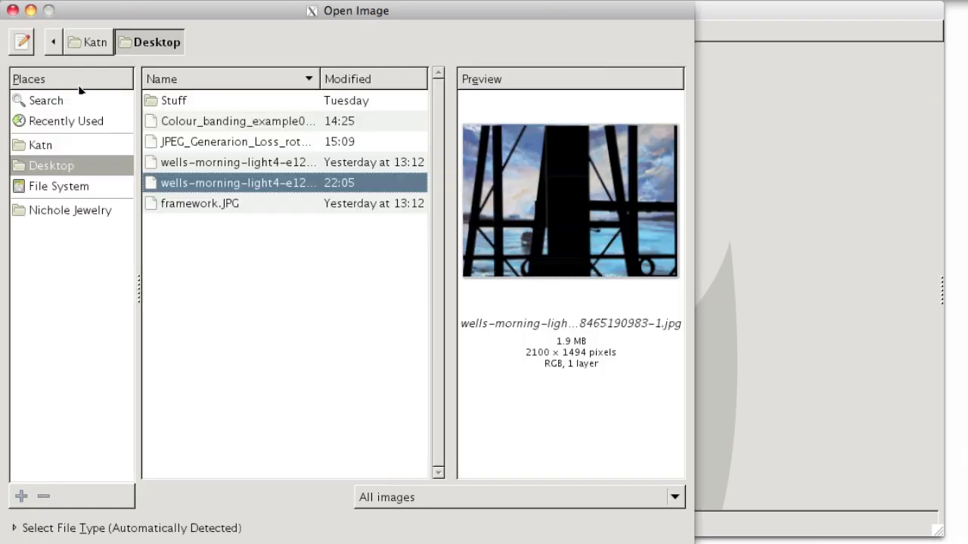
pyautogui.click(88, 166)
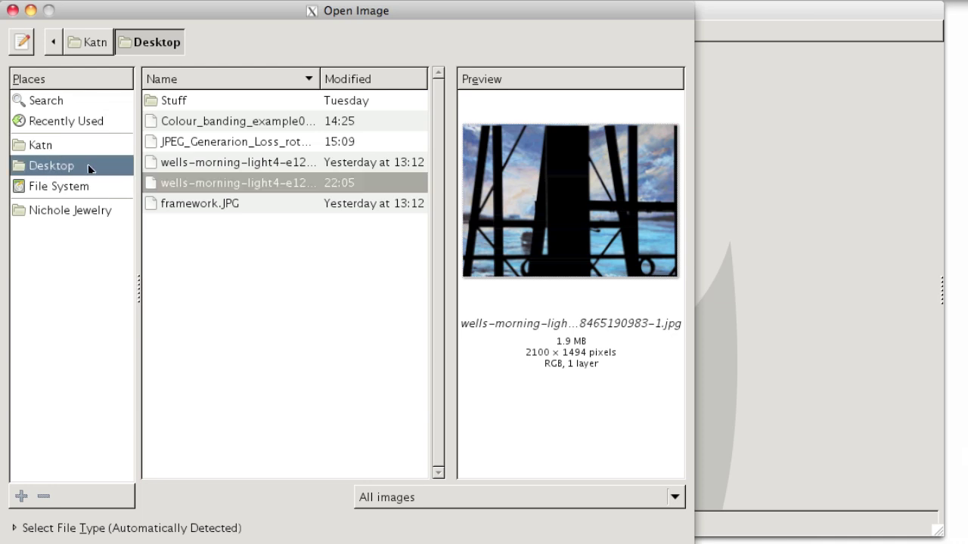
pyautogui.click(193, 163)
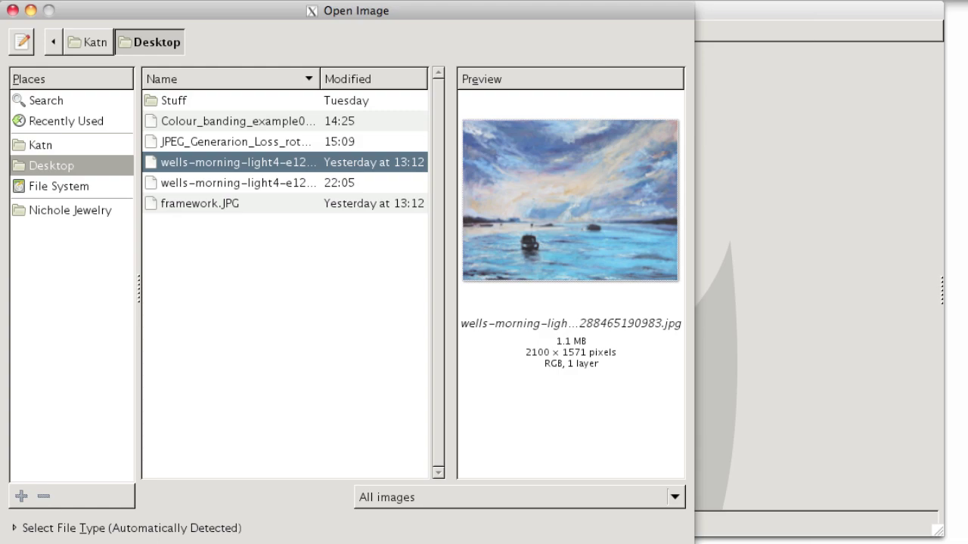
pyautogui.press('Return')
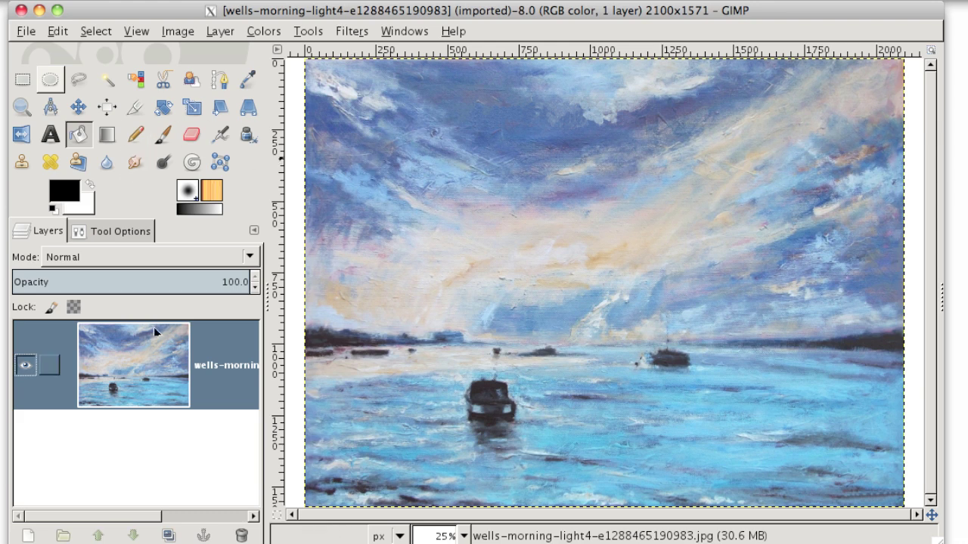
# Step: Add framework.JPG from the Desktop as a layer above the sea painting
pyautogui.click(30, 32)
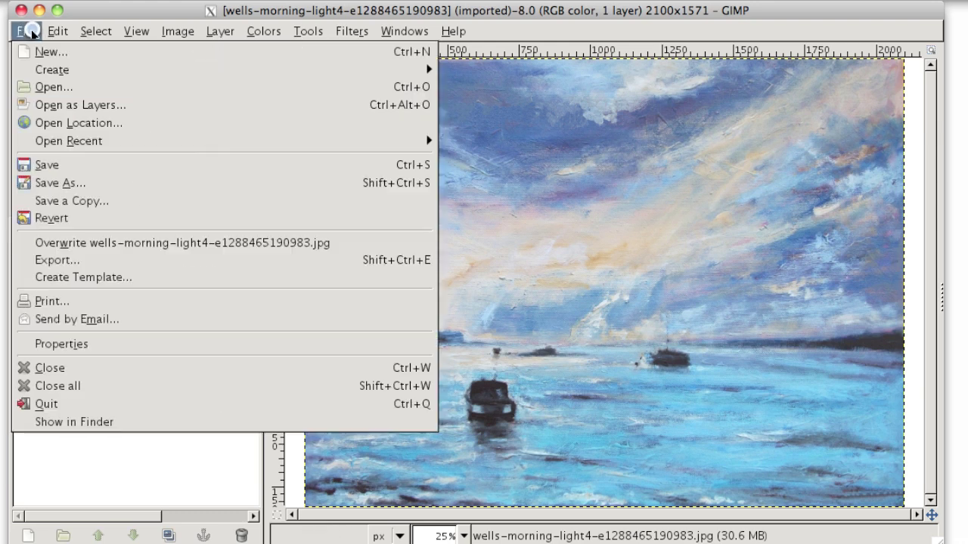
pyautogui.click(65, 106)
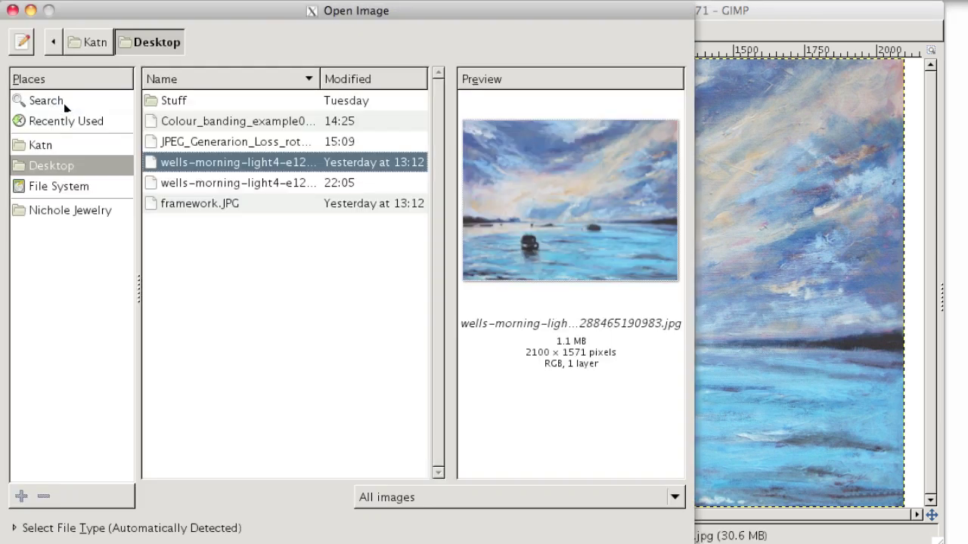
pyautogui.click(217, 204)
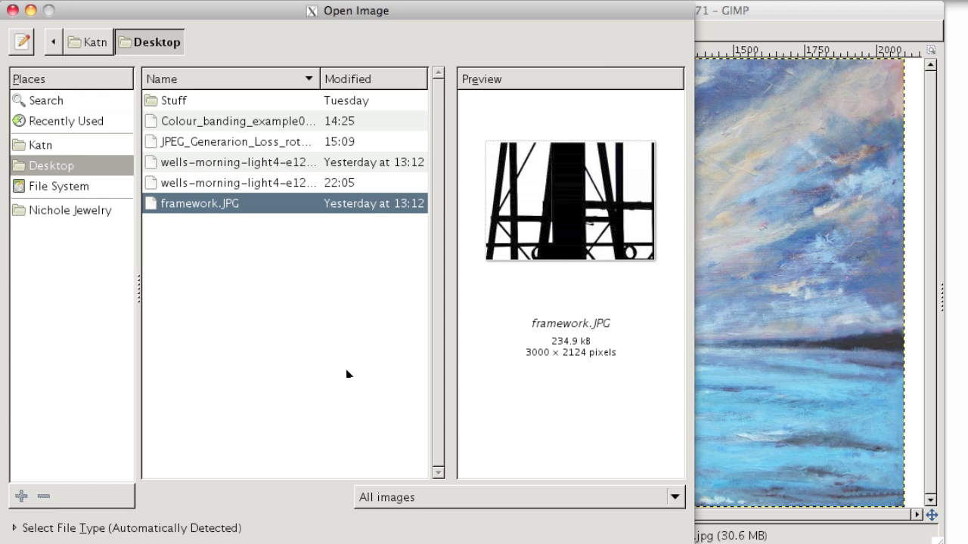
pyautogui.doubleClick(218, 204)
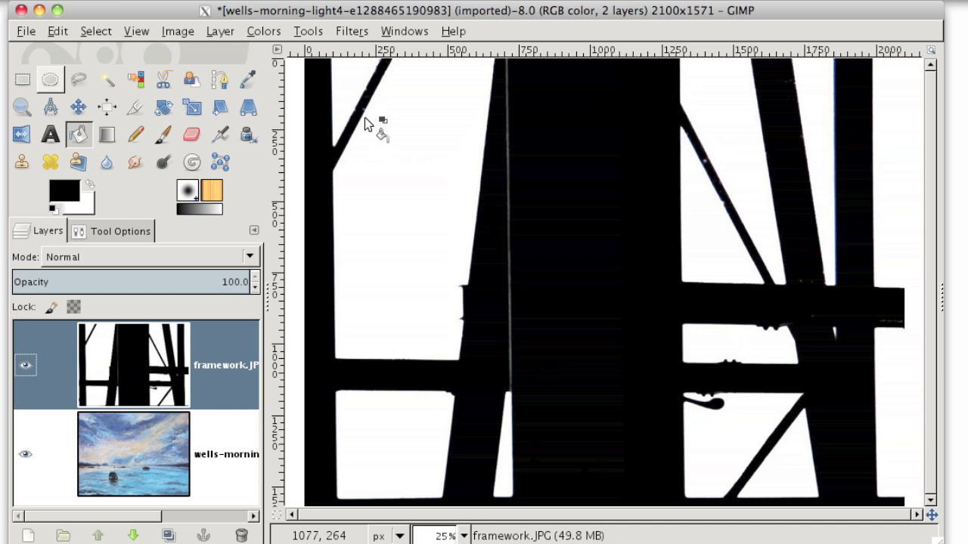
# Step: Scale the framework layer with linked proportions to width 2100, height 1487 pixels
pyautogui.click(220, 31)
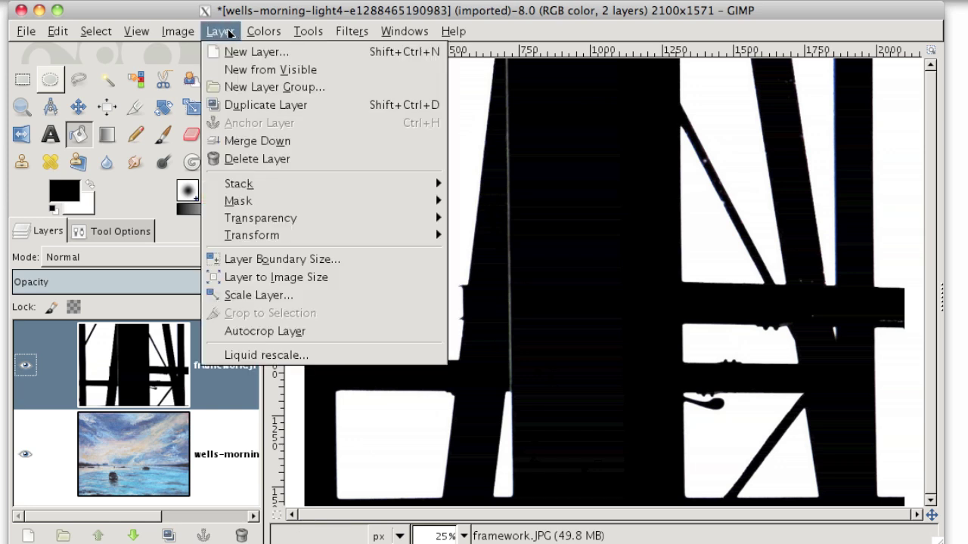
pyautogui.click(283, 302)
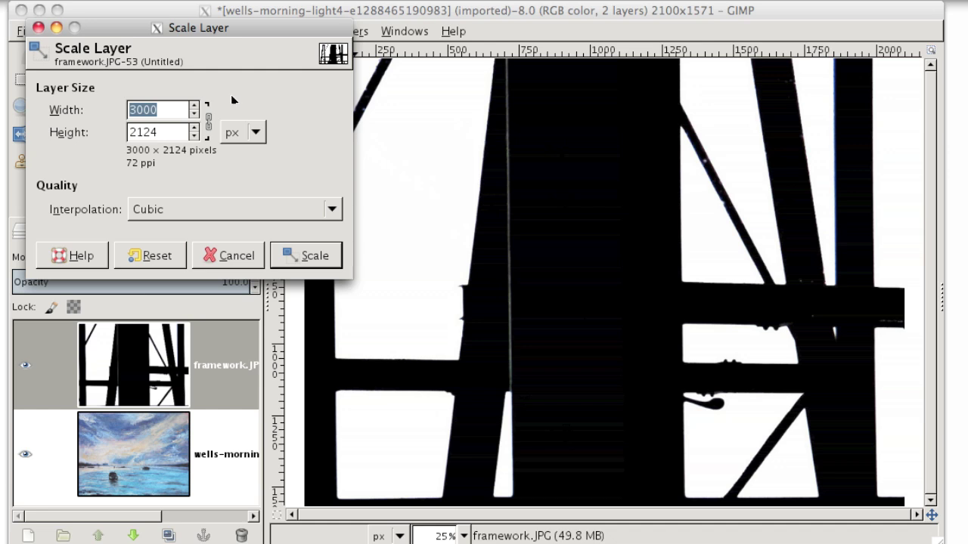
pyautogui.click(173, 110)
pyautogui.click(99, 109)
pyautogui.write('2100')
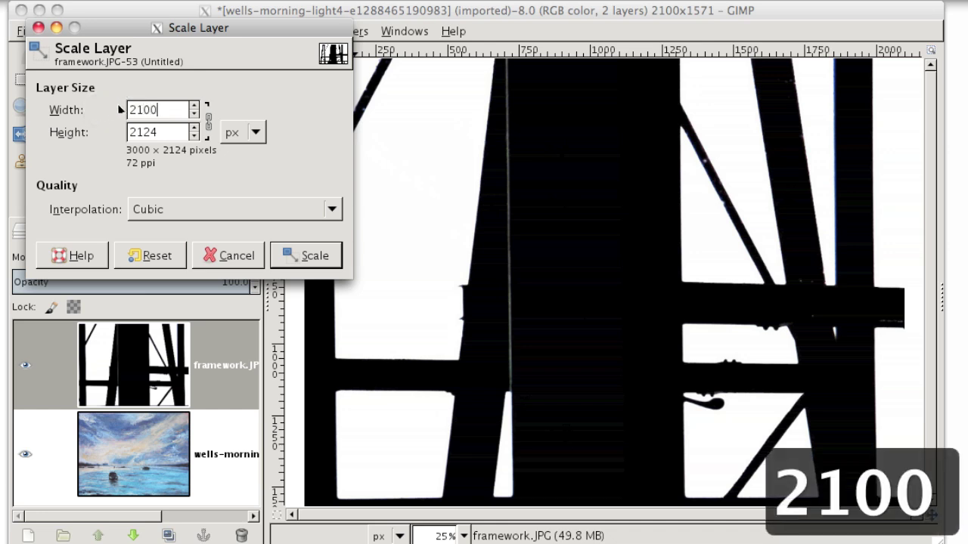
pyautogui.click(164, 130)
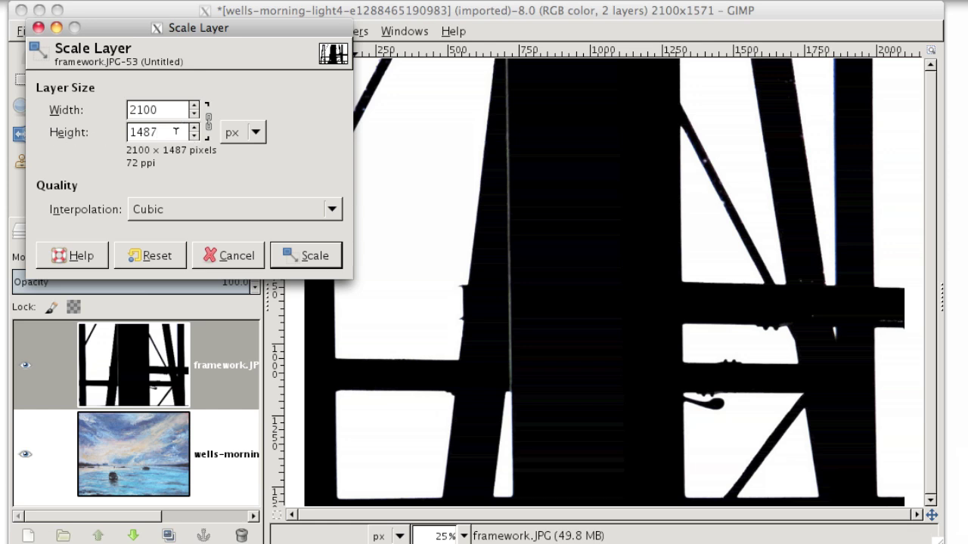
pyautogui.click(211, 130)
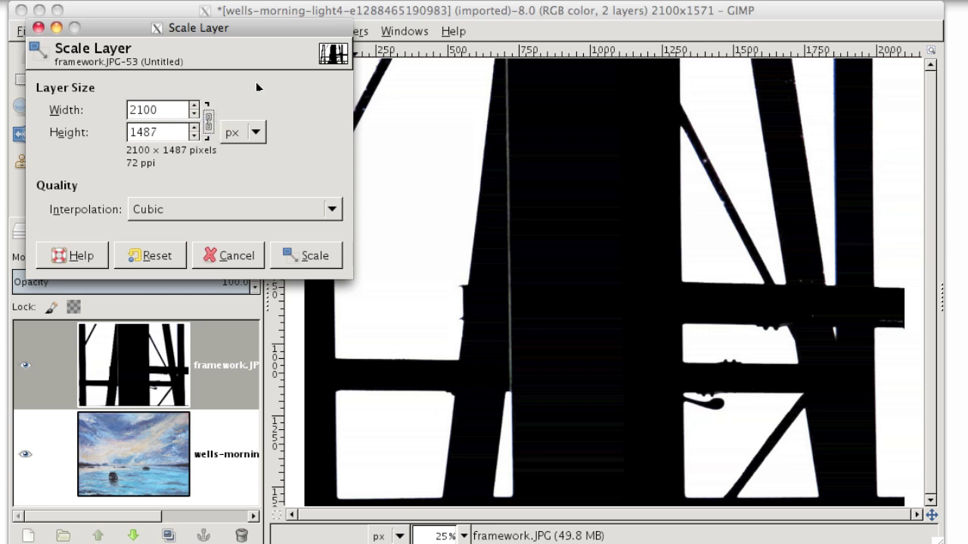
pyautogui.click(315, 261)
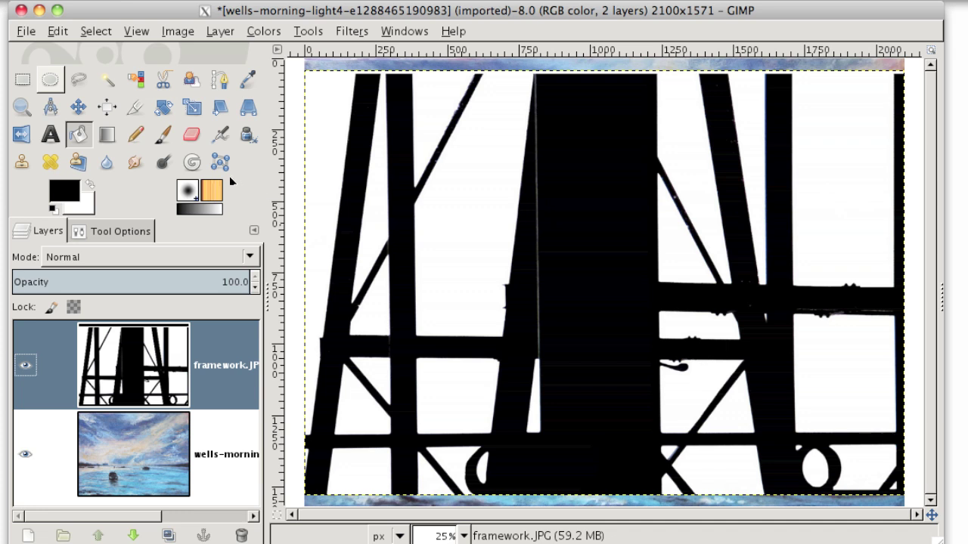
# Step: Move the framework layer 33 px upward to the top of the canvas
pyautogui.click(79, 108)
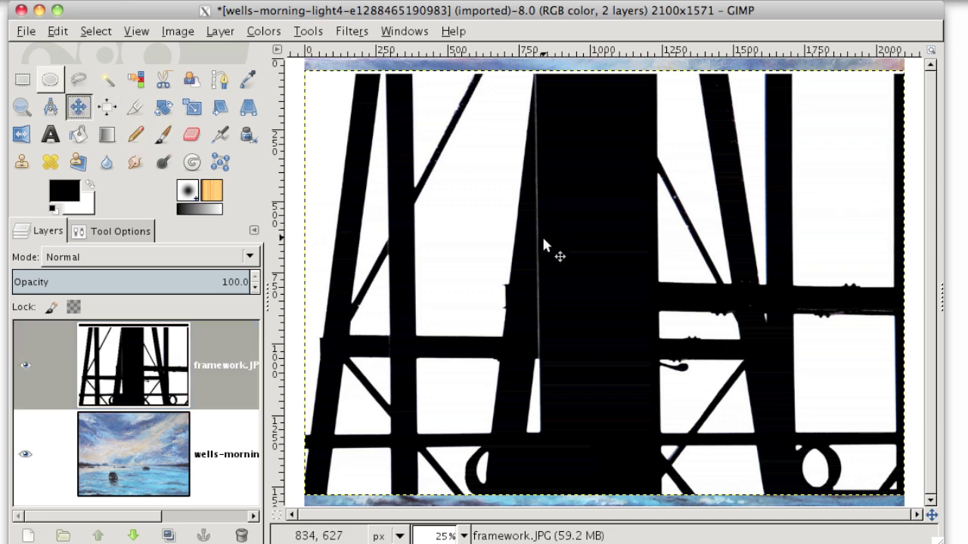
pyautogui.moveTo(542, 234); pyautogui.dragTo(544, 232)
pyautogui.click(136, 109)
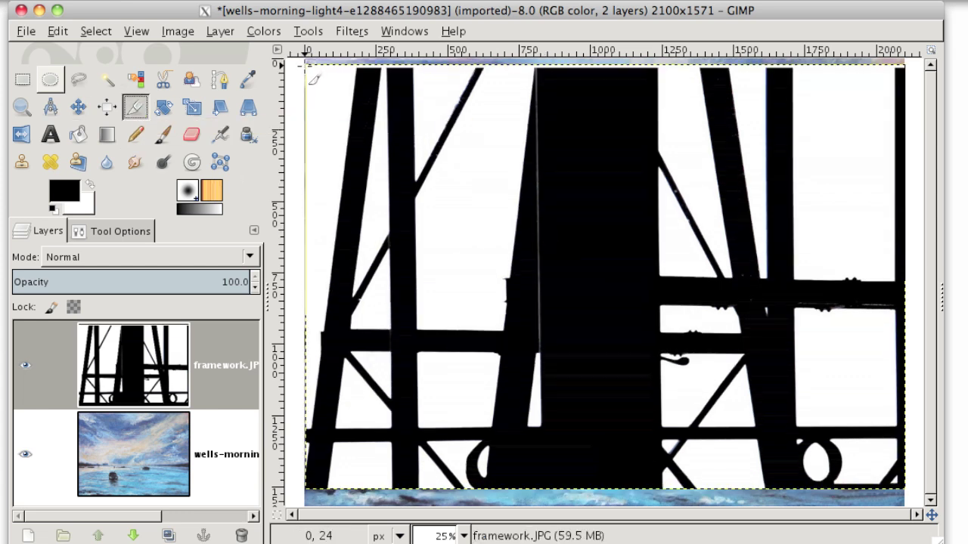
# Step: Crop the image to the framework layer's 2100×1470 area, removing the painting strip
pyautogui.moveTo(307, 72); pyautogui.dragTo(936, 492)
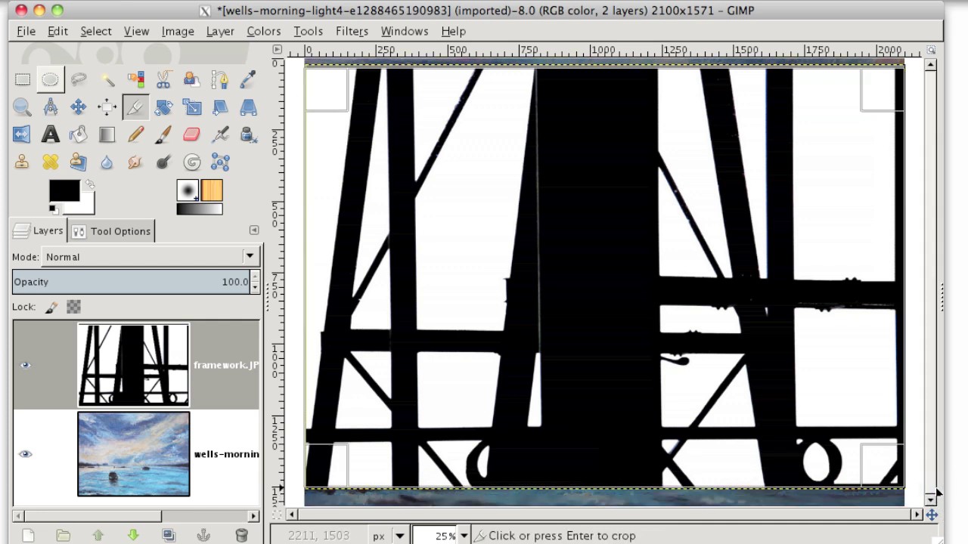
pyautogui.press('Return')
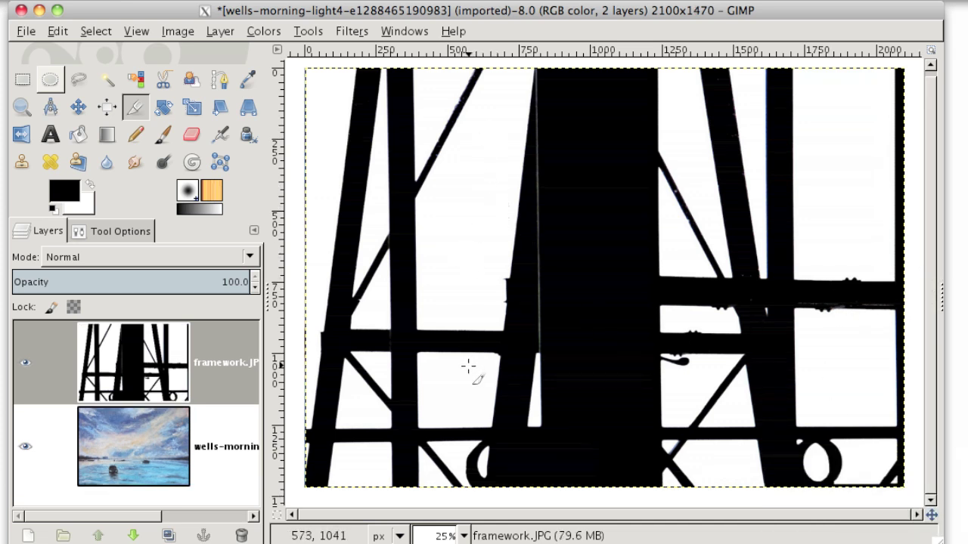
pyautogui.click(26, 362)
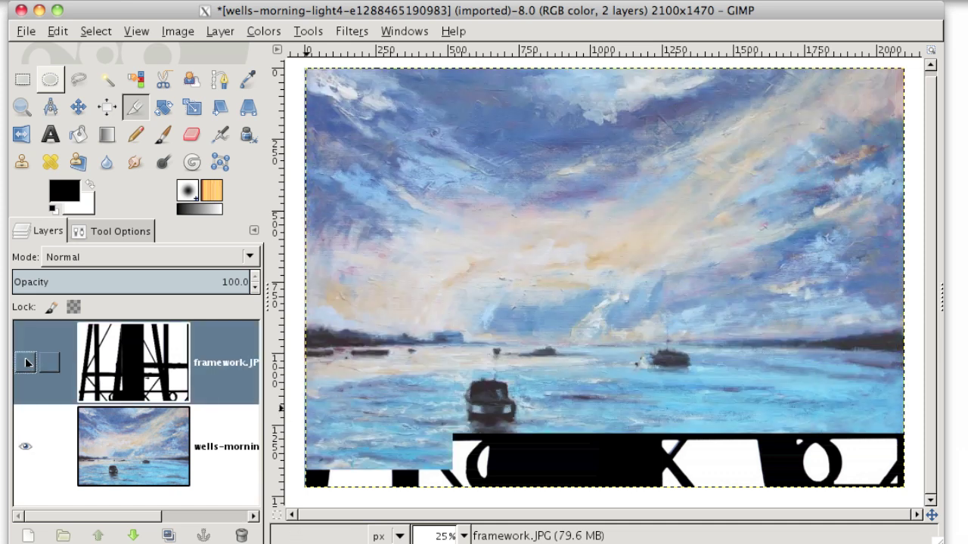
pyautogui.click(26, 363)
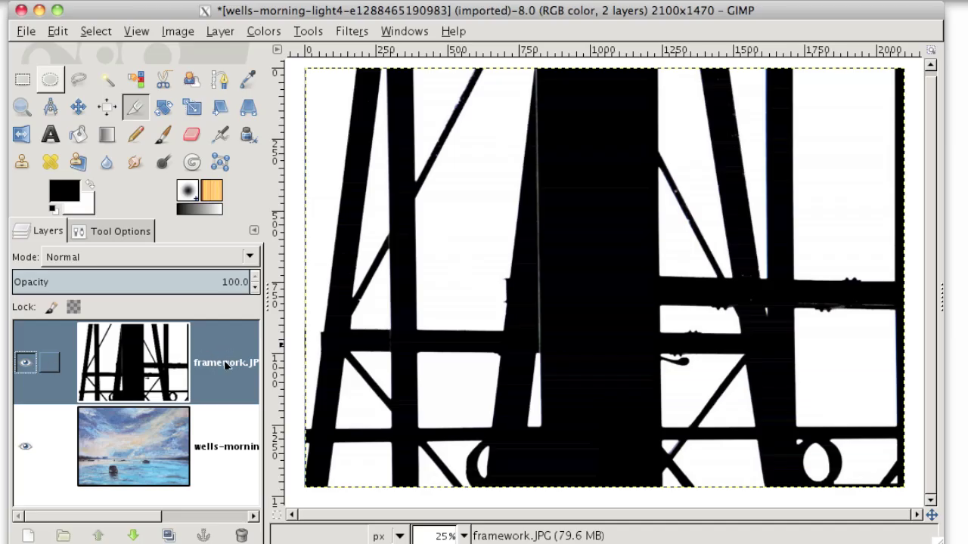
# Step: Attach a White (full opacity) layer mask to the framework layer
pyautogui.rightClick(217, 359)
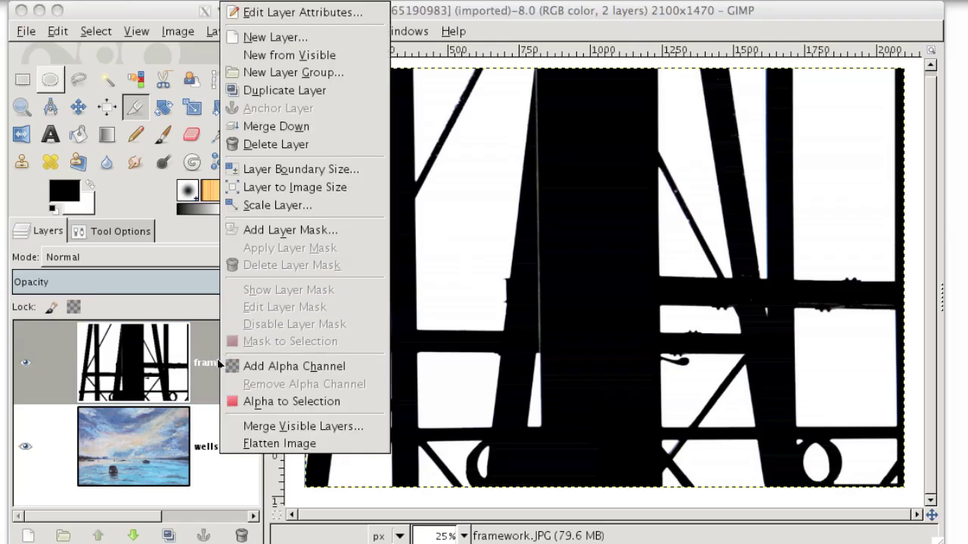
pyautogui.click(294, 229)
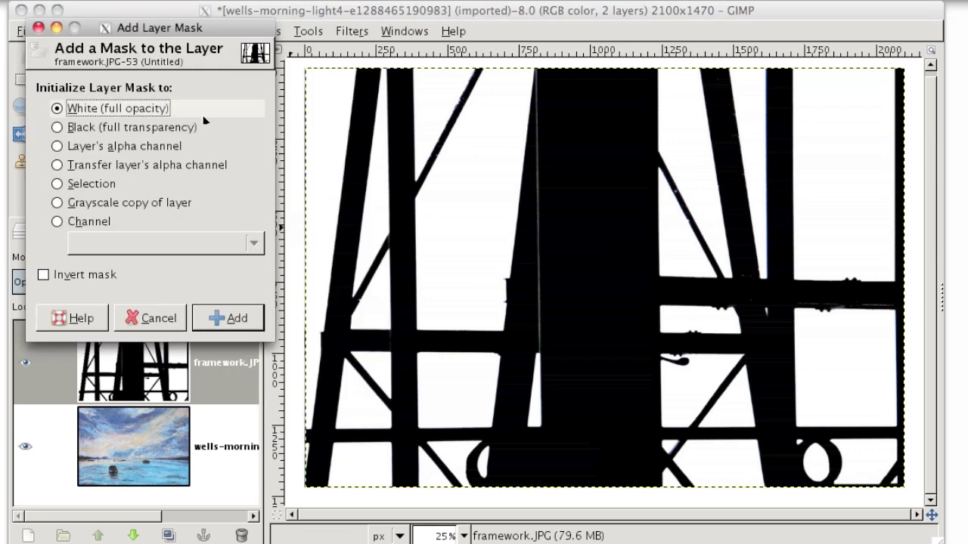
pyautogui.click(229, 318)
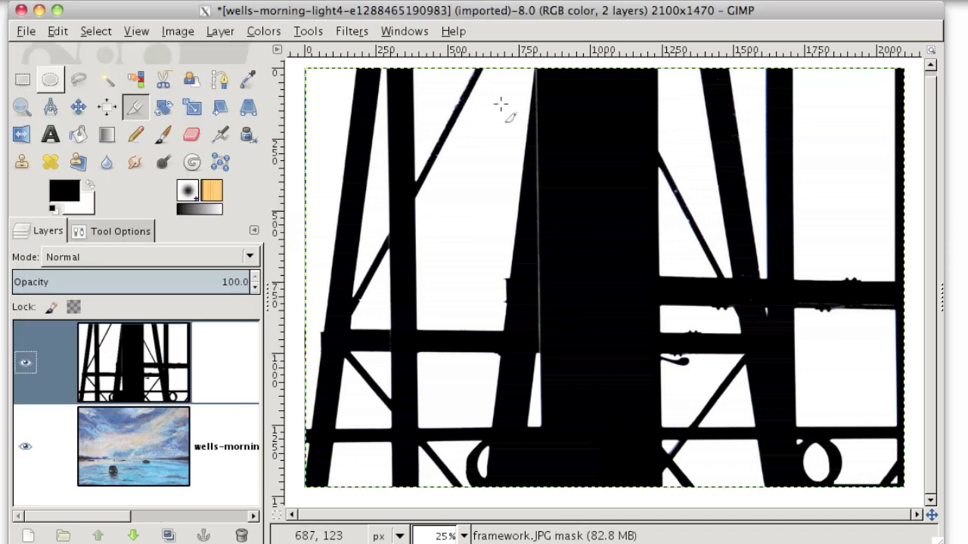
pyautogui.click(163, 135)
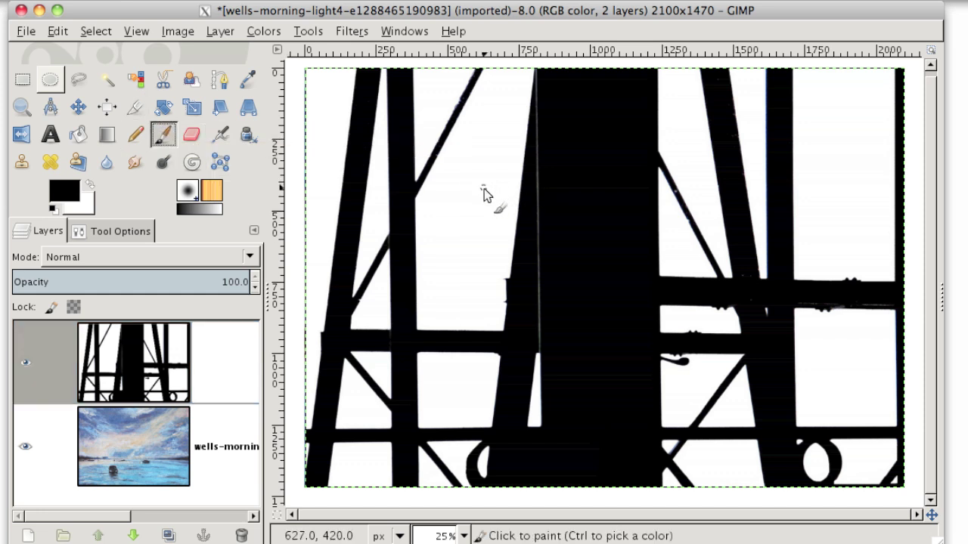
# Step: Enlarge the brush and paint white on the framework mask over the blue stroke
pyautogui.press(']')
pyautogui.press(']')
pyautogui.press(']')
pyautogui.press(']')
pyautogui.press(']')
pyautogui.press(']')
pyautogui.press(']')
pyautogui.press(']')
pyautogui.press(']')
pyautogui.press(']')
pyautogui.press(']')
pyautogui.press(']')
pyautogui.press(']')
pyautogui.press(']')
pyautogui.press(']')
pyautogui.press(']')
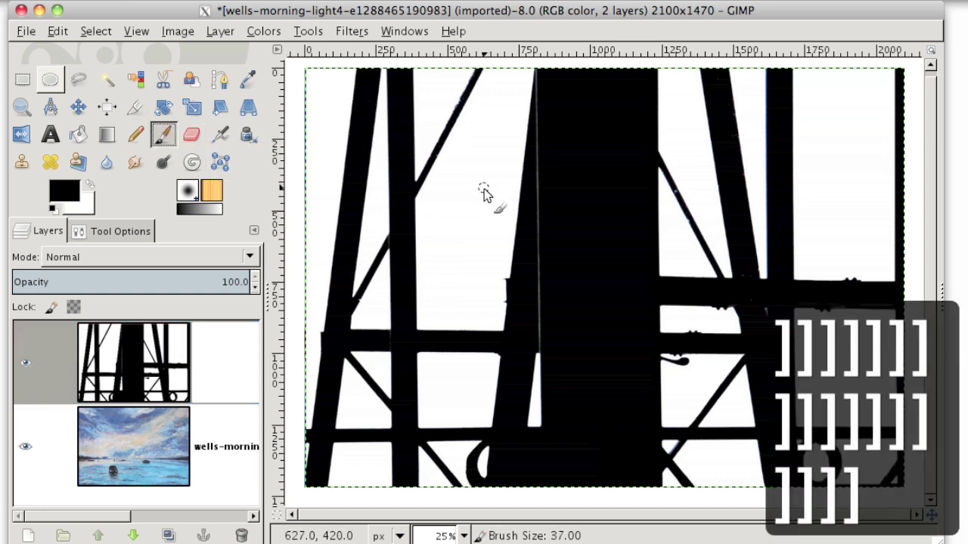
pyautogui.press(']')
pyautogui.press(']')
pyautogui.press(']')
pyautogui.press(']')
pyautogui.press(']')
pyautogui.press(']')
pyautogui.press(']')
pyautogui.press(']')
pyautogui.press(']')
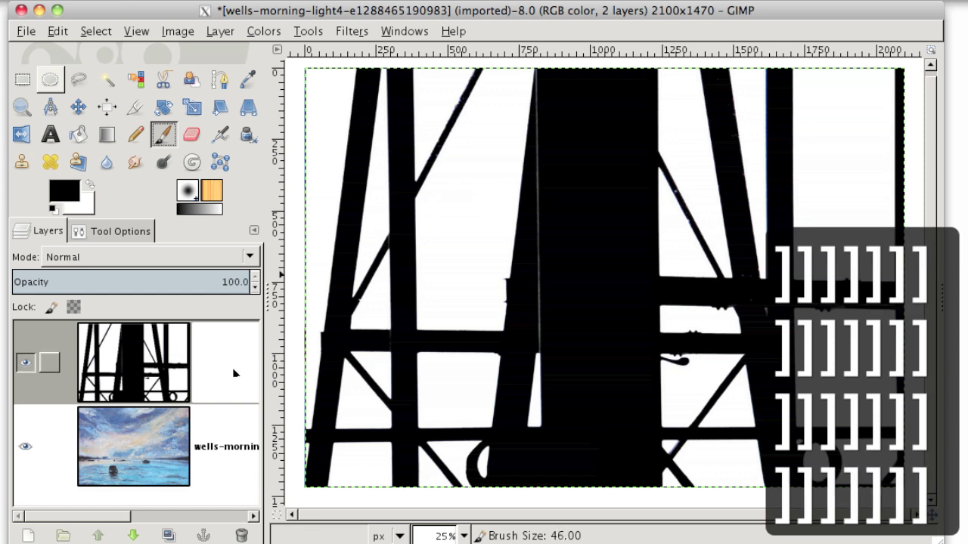
pyautogui.click(234, 373)
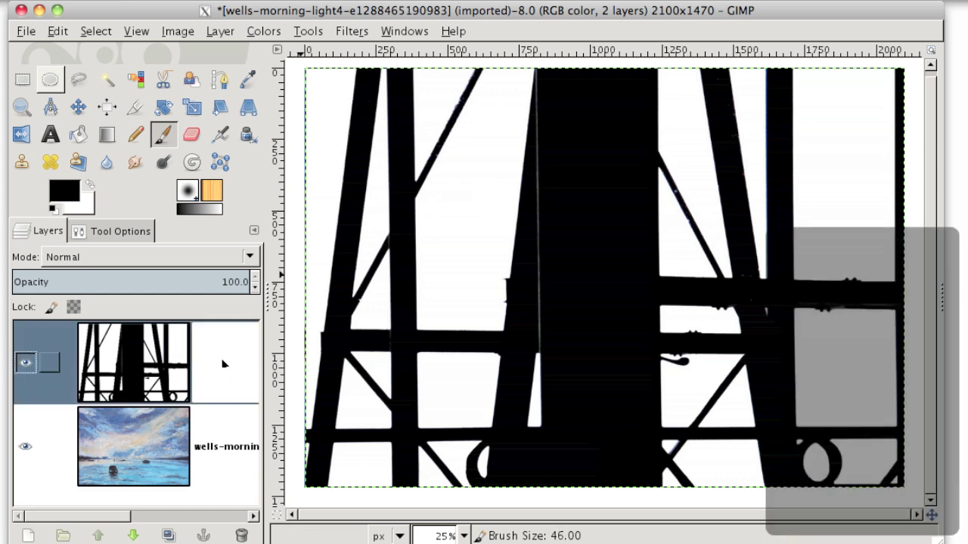
pyautogui.moveTo(618, 204)
pyautogui.mouseDown()
pyautogui.moveTo(558, 169)
pyautogui.moveTo(529, 173)
pyautogui.moveTo(509, 225)
pyautogui.moveTo(542, 243)
pyautogui.moveTo(576, 245)
pyautogui.moveTo(633, 233)
pyautogui.moveTo(625, 166)
pyautogui.moveTo(578, 138)
pyautogui.moveTo(536, 132)
pyautogui.moveTo(483, 166)
pyautogui.moveTo(474, 199)
pyautogui.mouseUp()
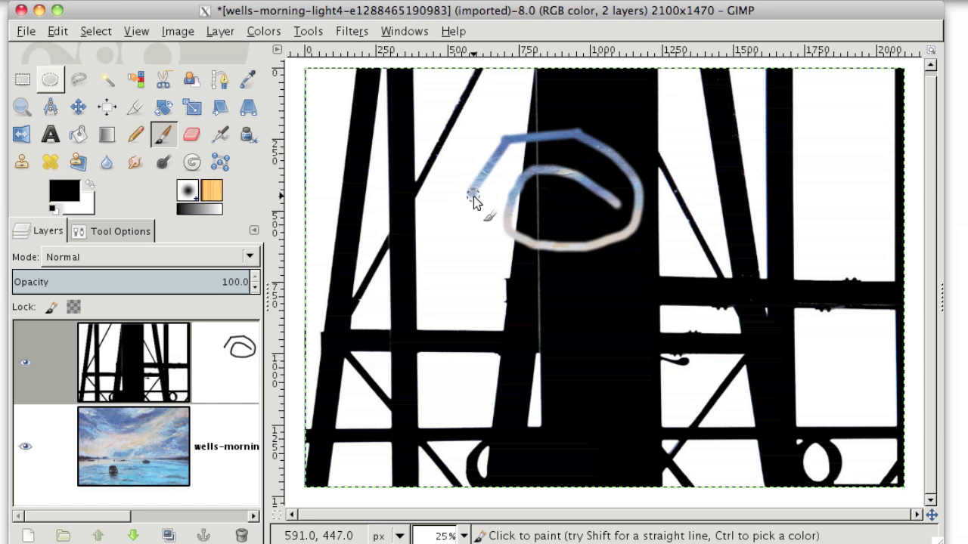
pyautogui.click(89, 185)
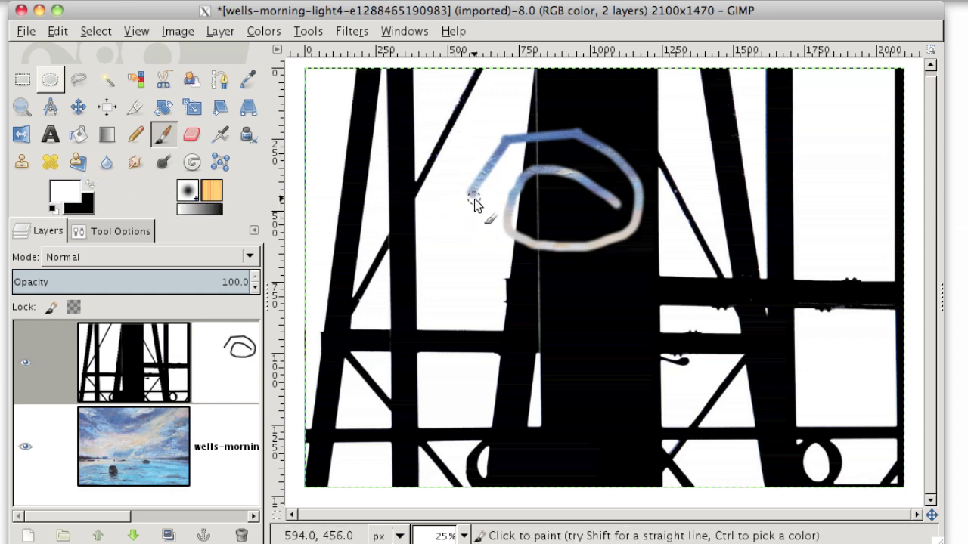
pyautogui.moveTo(474, 198)
pyautogui.mouseDown()
pyautogui.moveTo(506, 146)
pyautogui.moveTo(534, 139)
pyautogui.moveTo(602, 141)
pyautogui.moveTo(634, 160)
pyautogui.moveTo(634, 174)
pyautogui.moveTo(603, 190)
pyautogui.moveTo(495, 185)
pyautogui.moveTo(490, 198)
pyautogui.moveTo(545, 222)
pyautogui.moveTo(614, 228)
pyautogui.moveTo(627, 243)
pyautogui.moveTo(619, 253)
pyautogui.moveTo(520, 235)
pyautogui.moveTo(471, 250)
pyautogui.mouseUp()
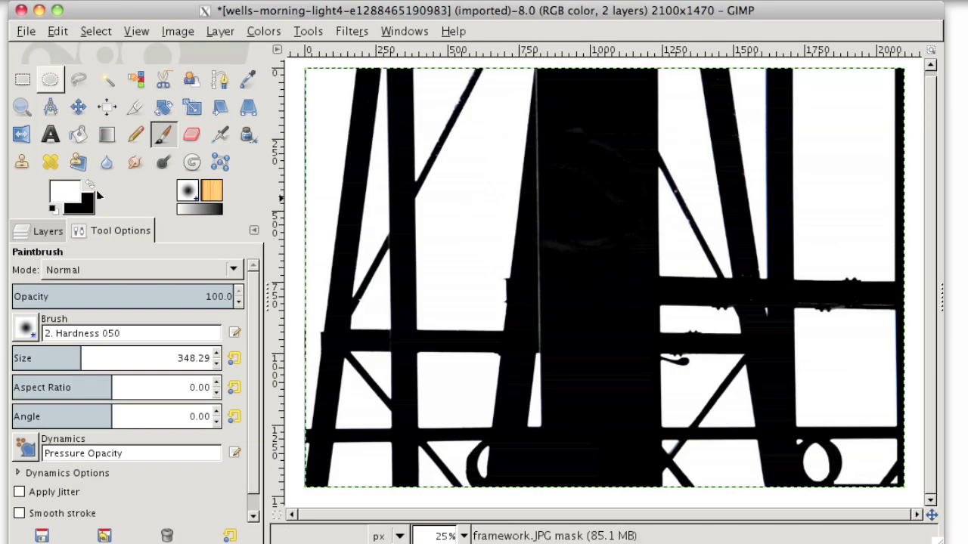
# Step: Activate the framework layer and edit its image content instead of its mask
pyautogui.click(43, 232)
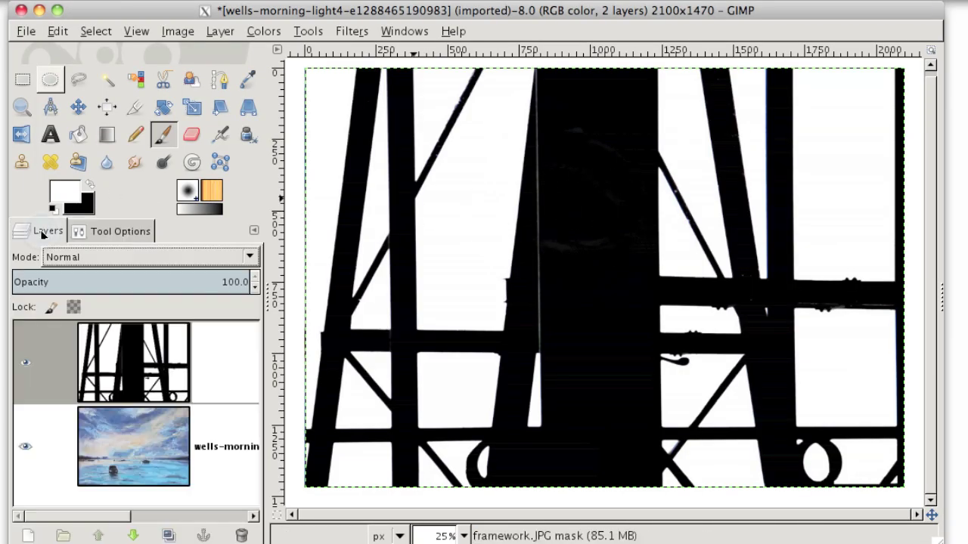
pyautogui.click(221, 356)
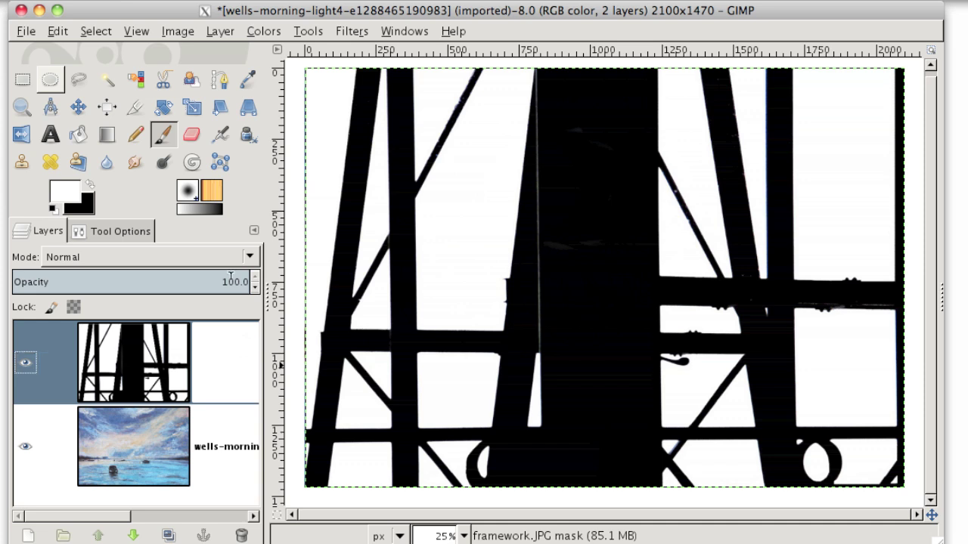
pyautogui.click(136, 360)
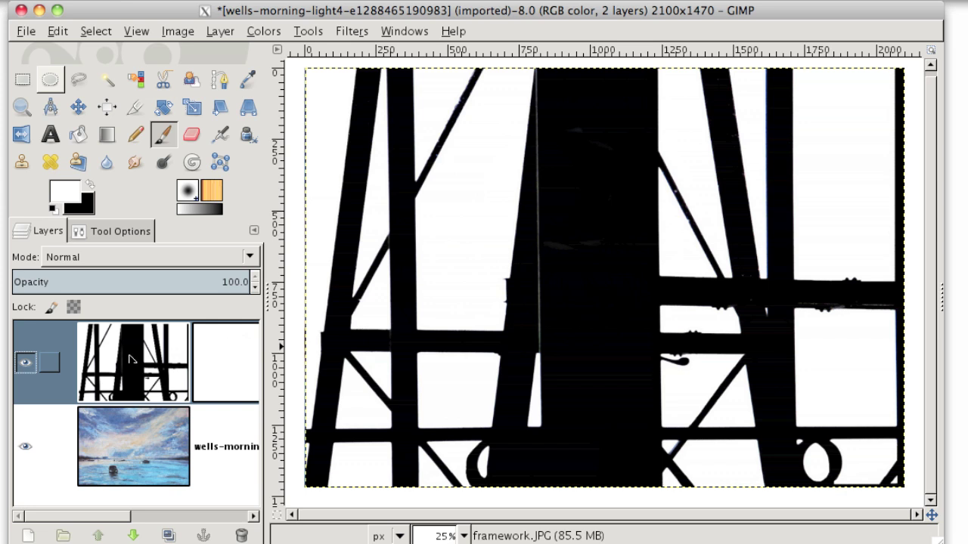
pyautogui.click(128, 360)
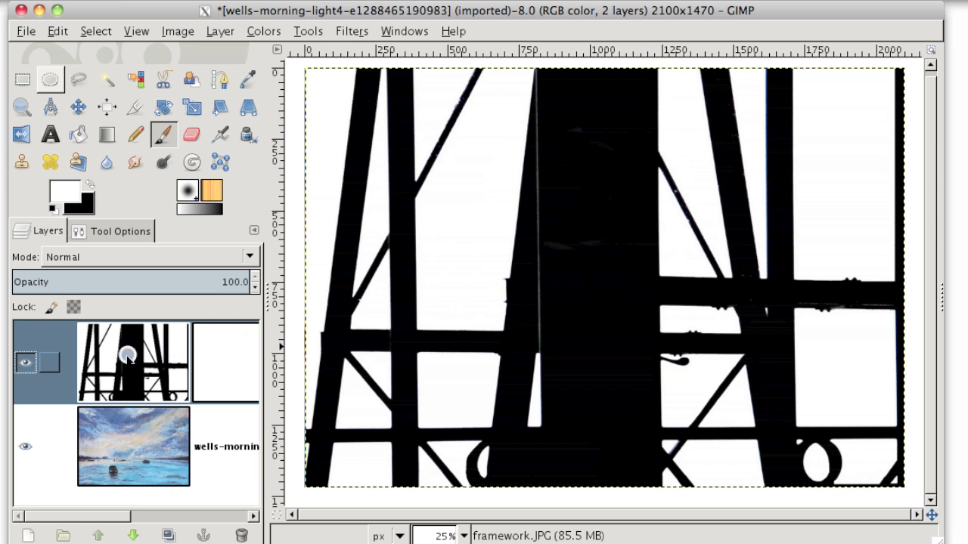
pyautogui.click(109, 80)
# Step: Fuzzy-select the white gap left of the central post, then add the other left-side gaps
pyautogui.click(470, 231)
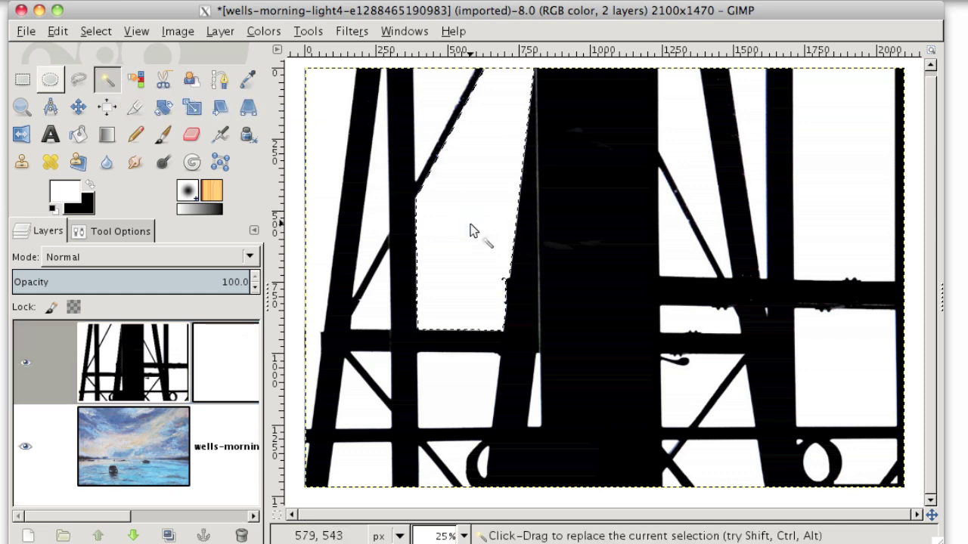
pyautogui.press('shift')
pyautogui.keyDown('shift'); pyautogui.click(322, 169); pyautogui.keyUp('shift')
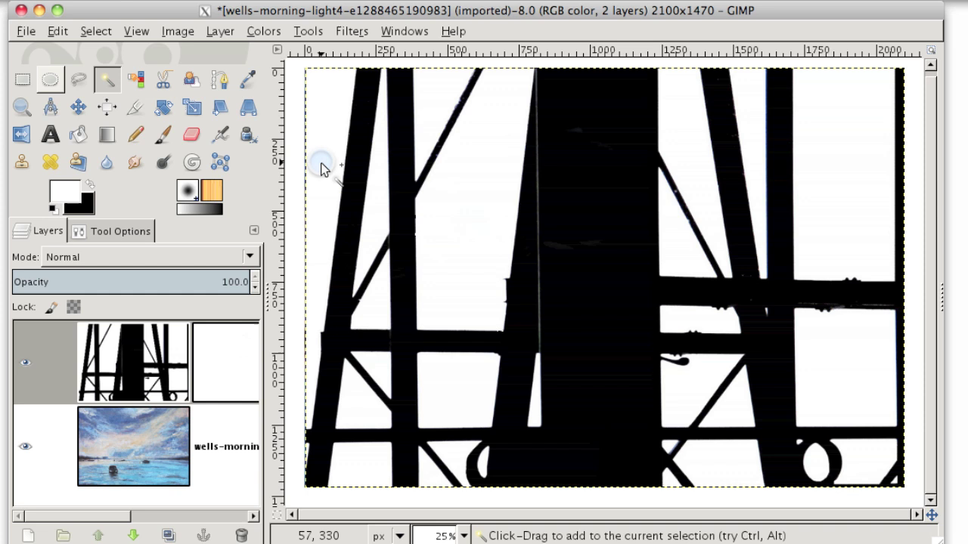
pyautogui.keyDown('shift'); pyautogui.click(377, 221); pyautogui.keyUp('shift')
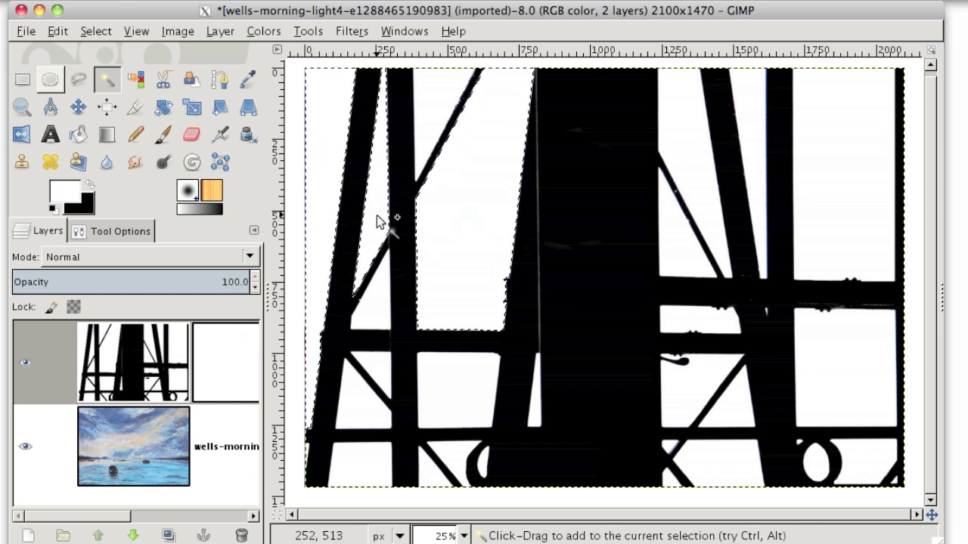
pyautogui.keyDown('shift'); pyautogui.click(378, 295); pyautogui.keyUp('shift')
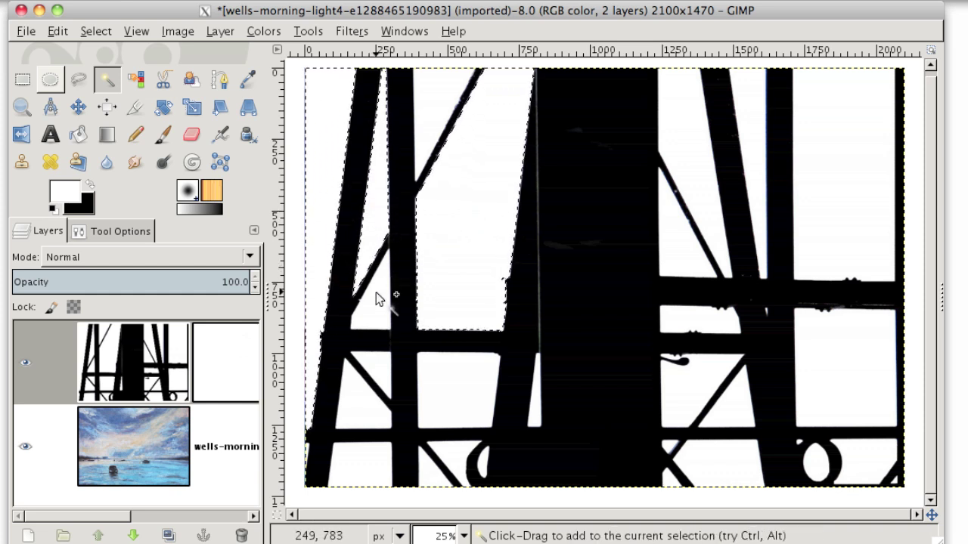
pyautogui.keyDown('shift'); pyautogui.click(442, 390); pyautogui.keyUp('shift')
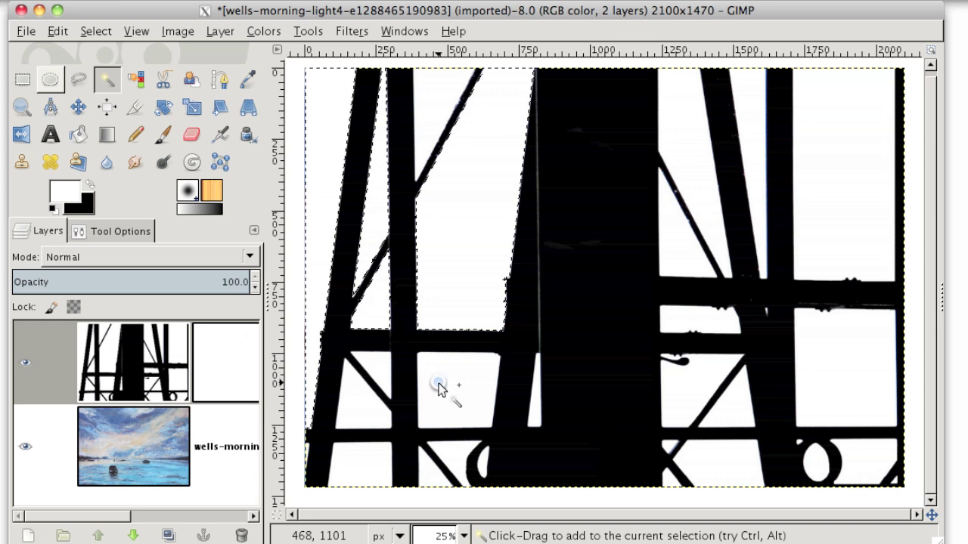
pyautogui.keyDown('shift'); pyautogui.click(344, 405); pyautogui.keyUp('shift')
pyautogui.keyDown('shift'); pyautogui.click(363, 467); pyautogui.keyUp('shift')
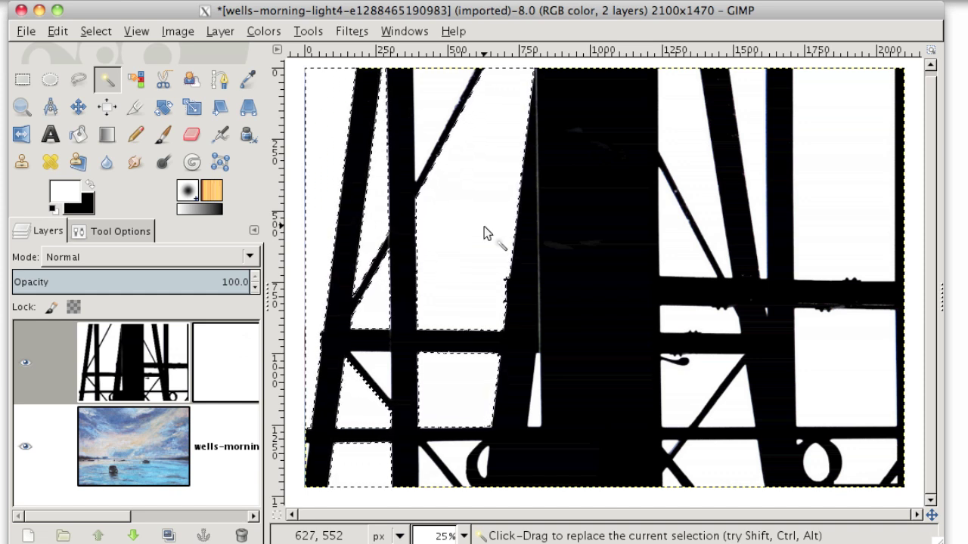
pyautogui.keyDown('shift'); pyautogui.click(535, 408); pyautogui.keyUp('shift')
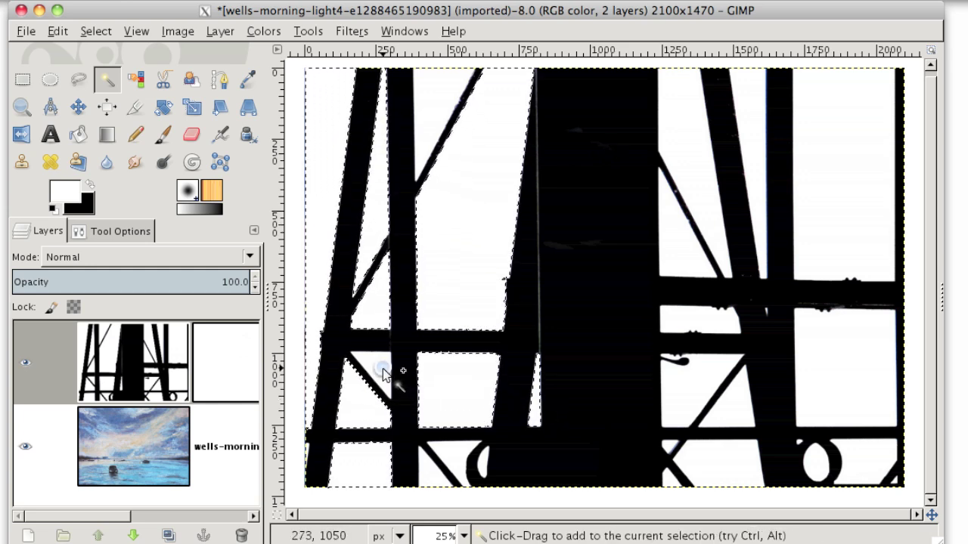
pyautogui.keyDown('shift'); pyautogui.click(432, 468); pyautogui.keyUp('shift')
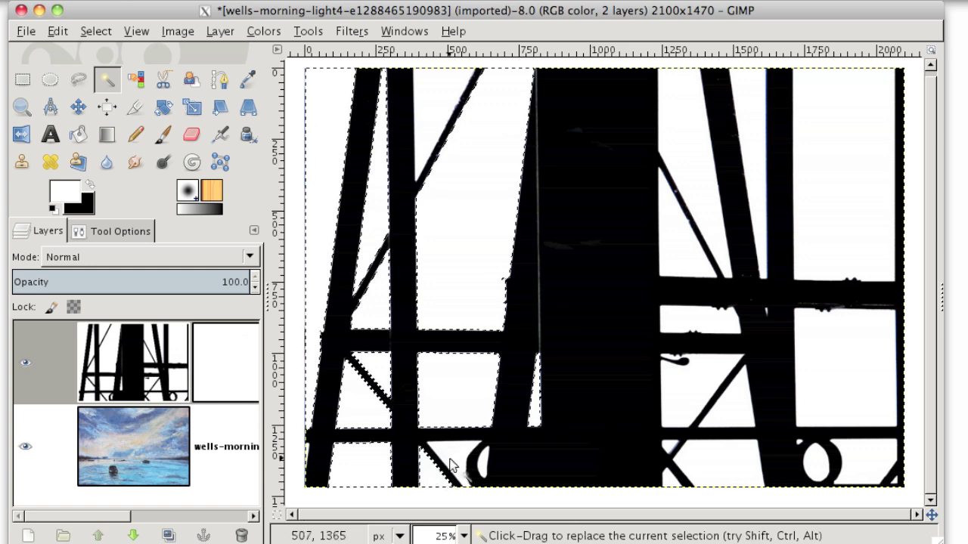
pyautogui.keyDown('shift'); pyautogui.click(481, 462); pyautogui.keyUp('shift')
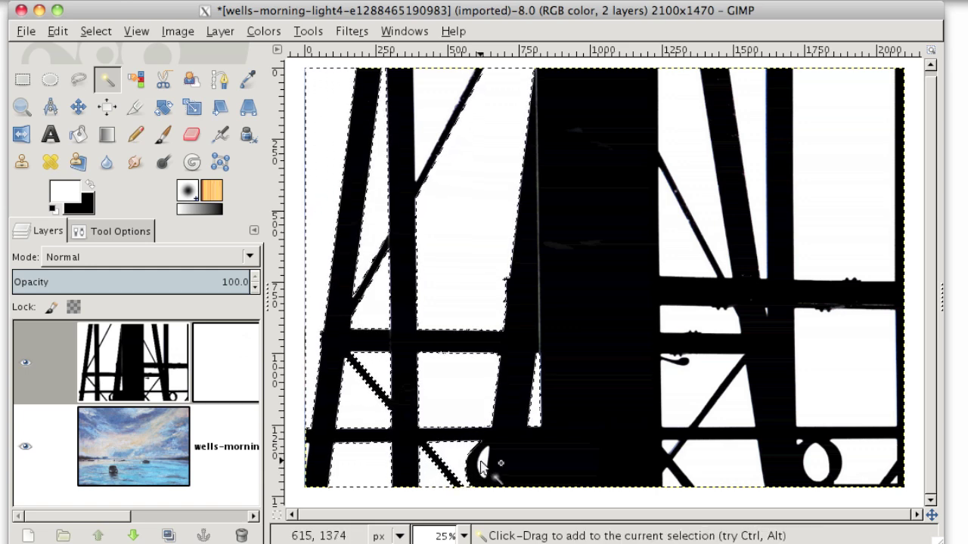
# Step: Reset colours to black and white, activate the framework layer's mask, and pick Bucket Fill
pyautogui.click(54, 210)
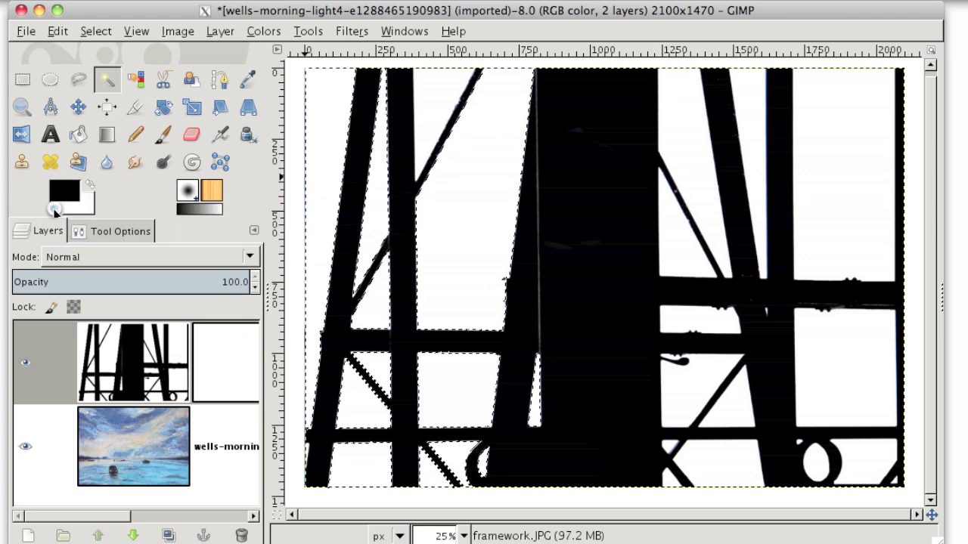
pyautogui.click(243, 357)
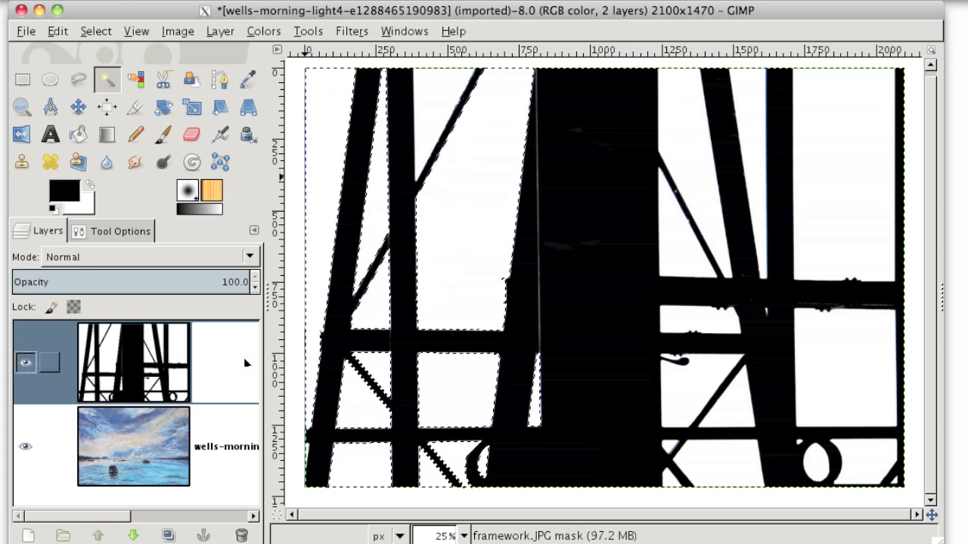
pyautogui.click(85, 141)
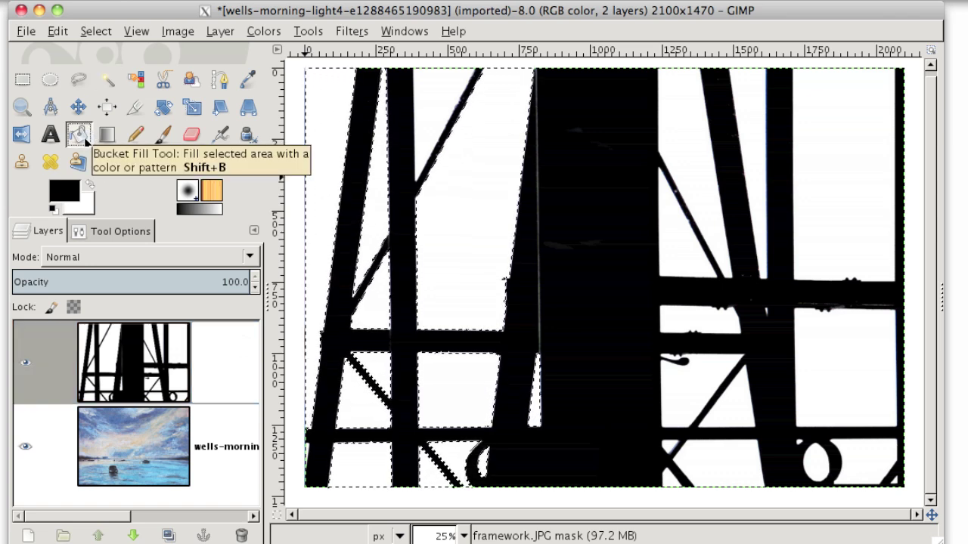
pyautogui.click(121, 231)
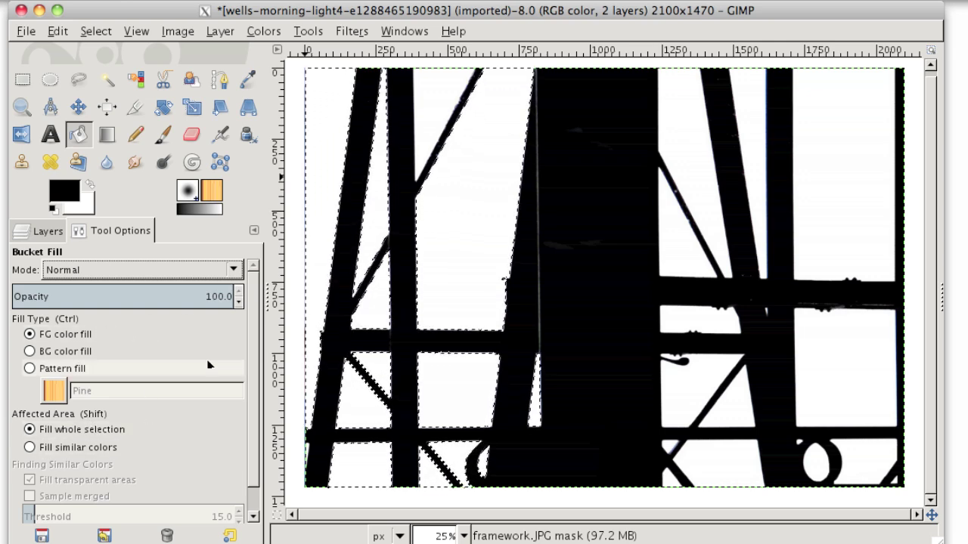
pyautogui.click(29, 447)
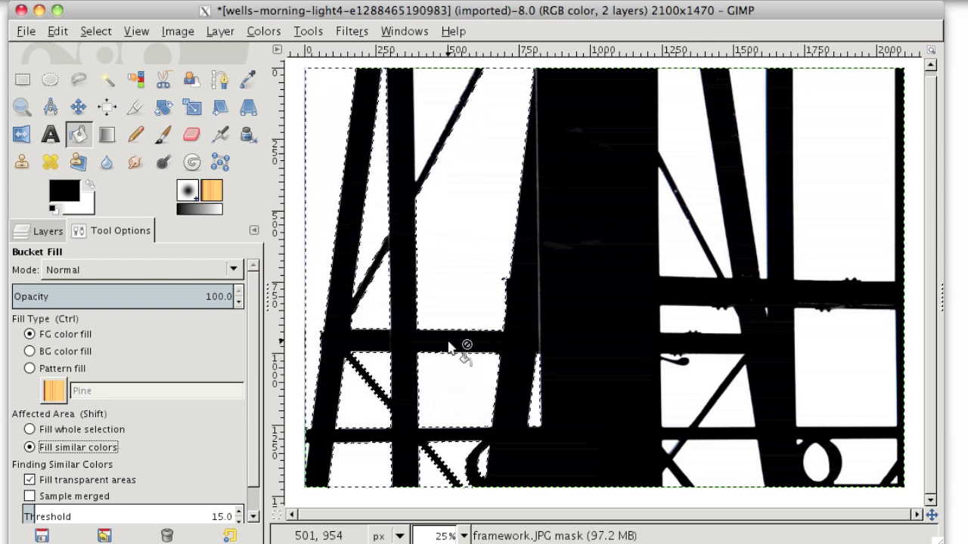
pyautogui.click(30, 428)
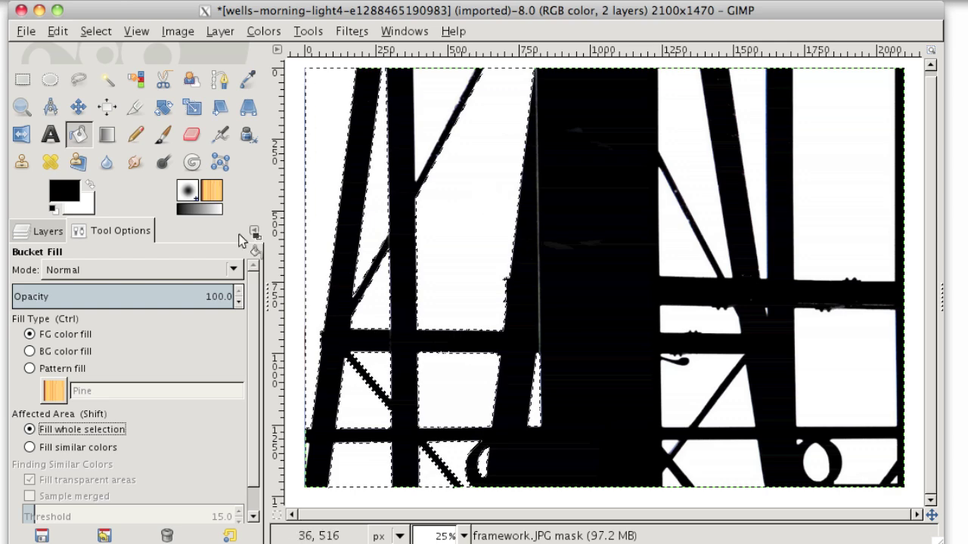
pyautogui.click(42, 231)
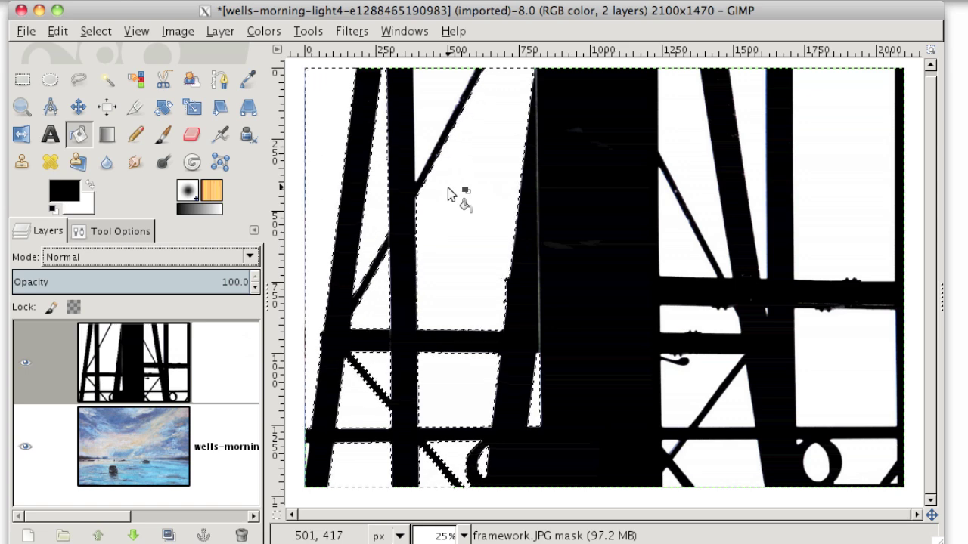
pyautogui.press('Delete')
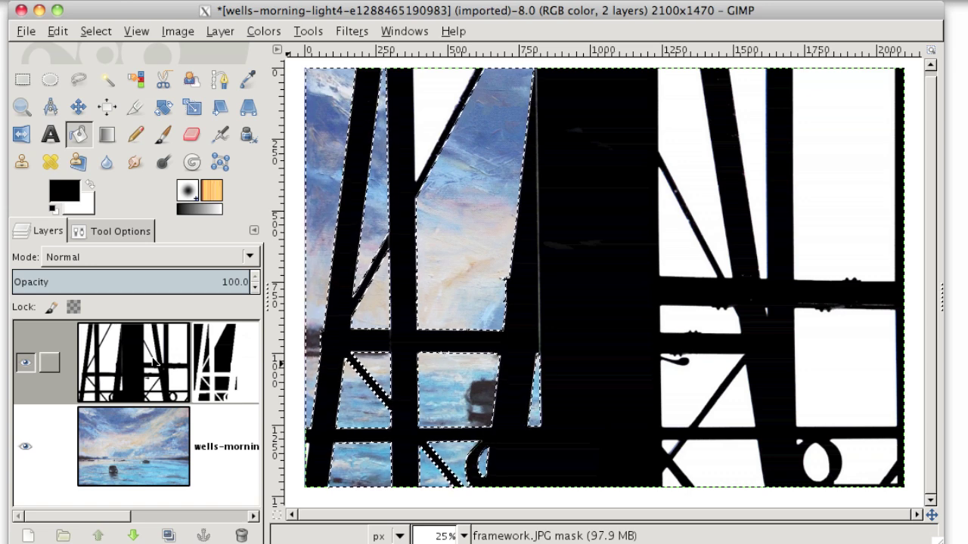
# Step: Open the Select menu
pyautogui.click(96, 32)
# Step: Clear the selection and delete the framework layer's mask
pyautogui.click(110, 69)
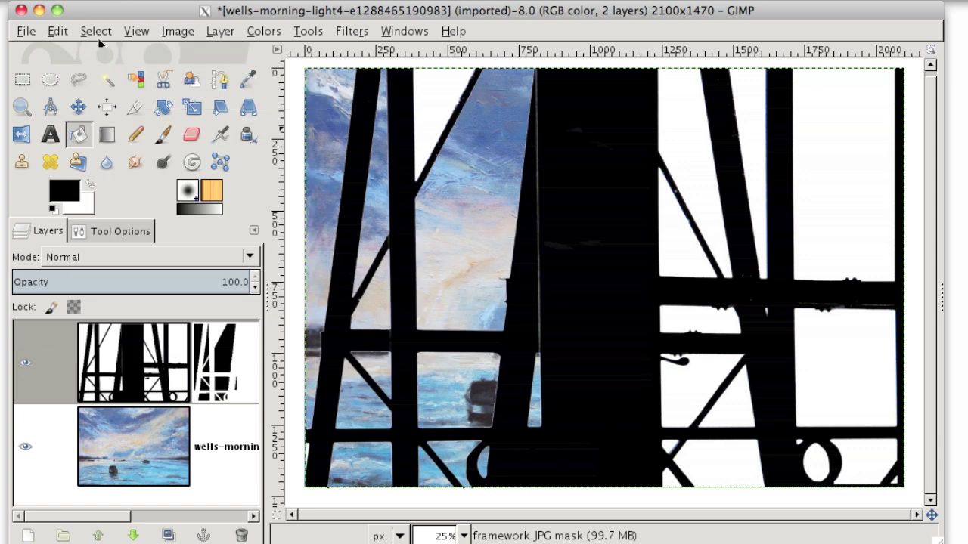
pyautogui.rightClick(236, 366)
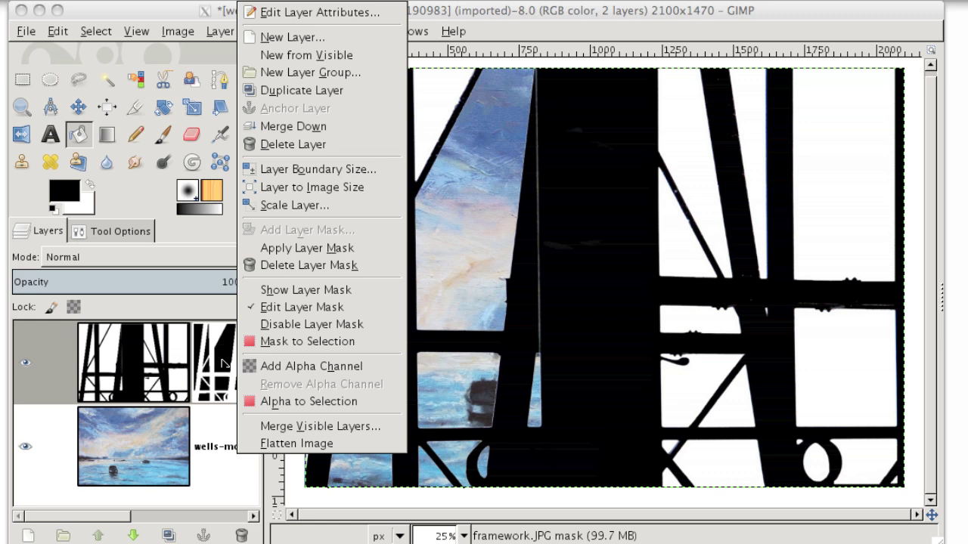
pyautogui.click(291, 266)
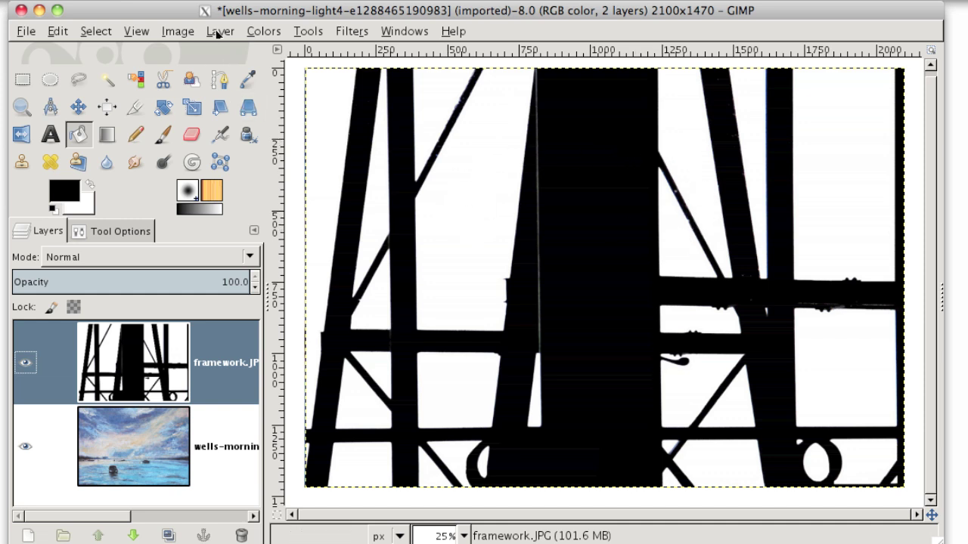
# Step: Open Color to Alpha on the framework layer and move the dialog off the canvas
pyautogui.click(266, 33)
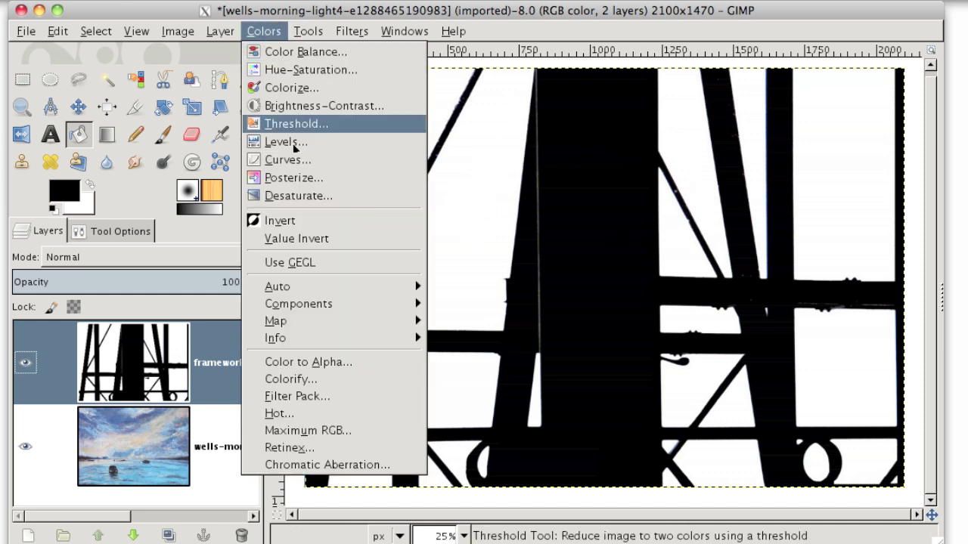
pyautogui.click(323, 363)
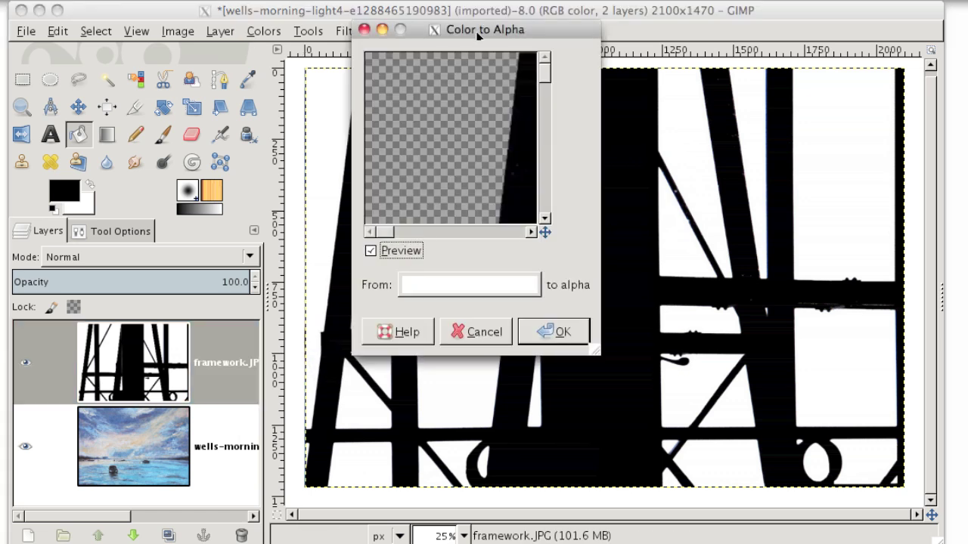
pyautogui.moveTo(476, 30); pyautogui.dragTo(376, 97)
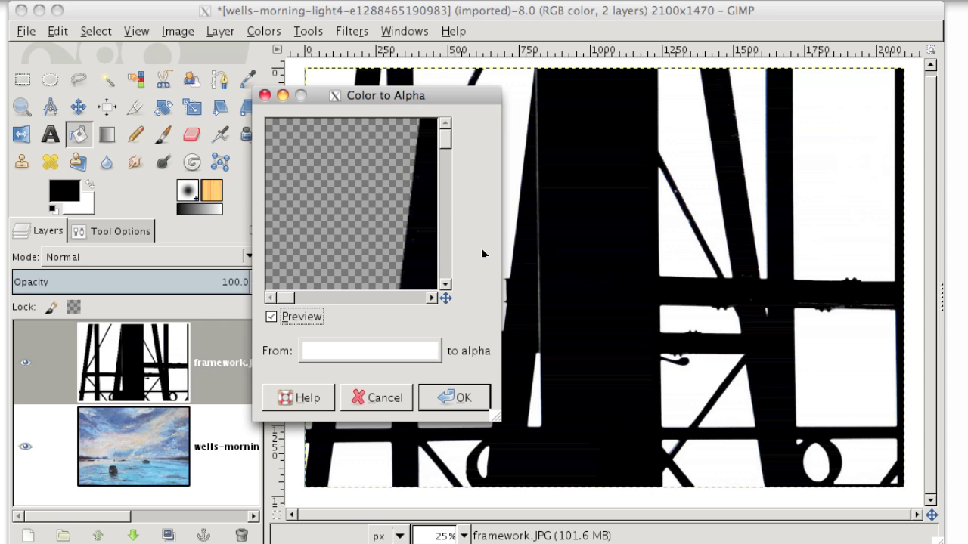
# Step: Apply Color to Alpha to the framework layer, then undo it with Ctrl+Z
pyautogui.click(463, 398)
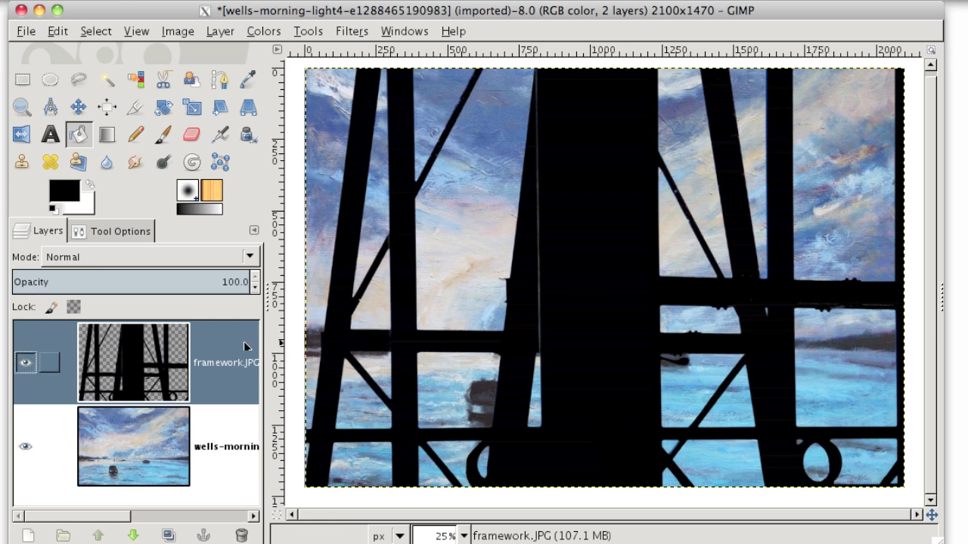
pyautogui.hotkey('ctrl', 'z')
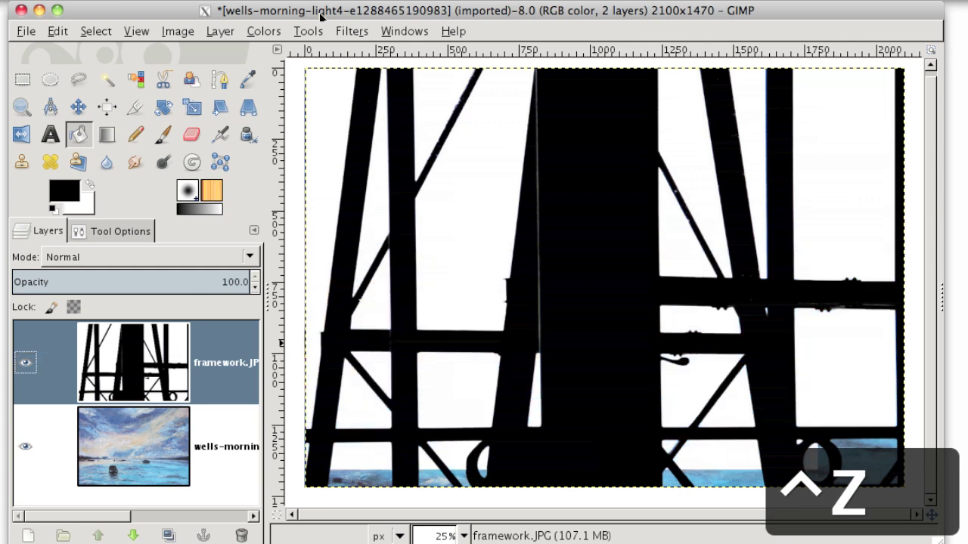
# Step: Reopen Color to Alpha and set its From colour picker to green 13d025
pyautogui.click(263, 30)
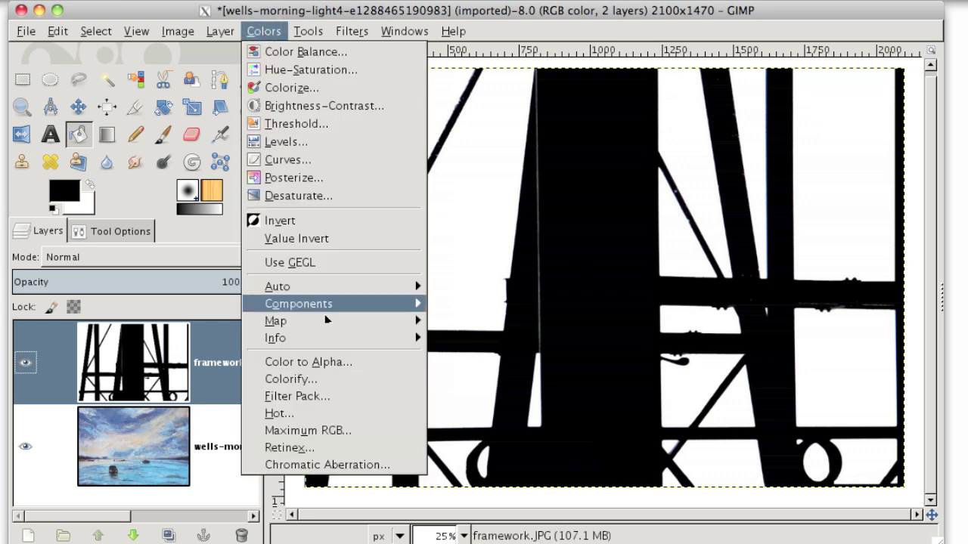
pyautogui.click(330, 359)
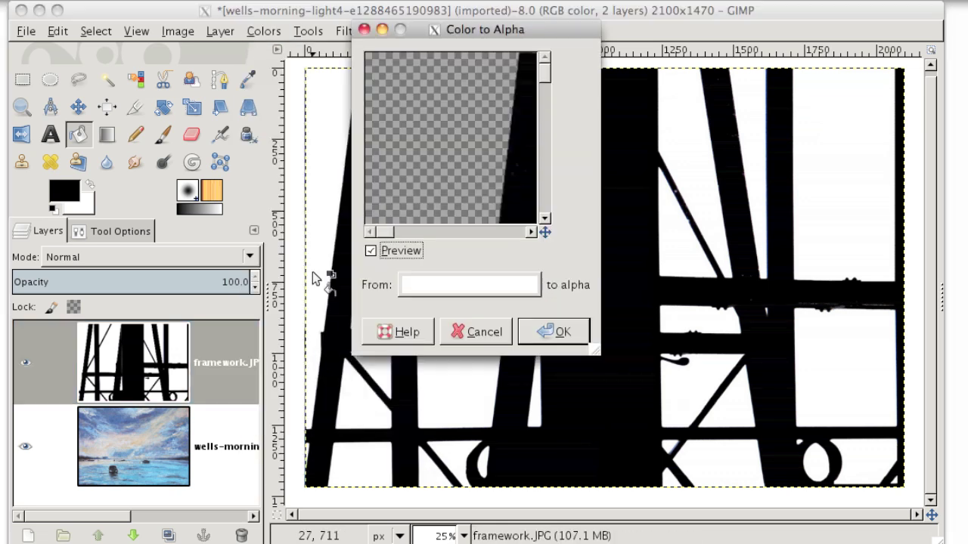
pyautogui.click(458, 286)
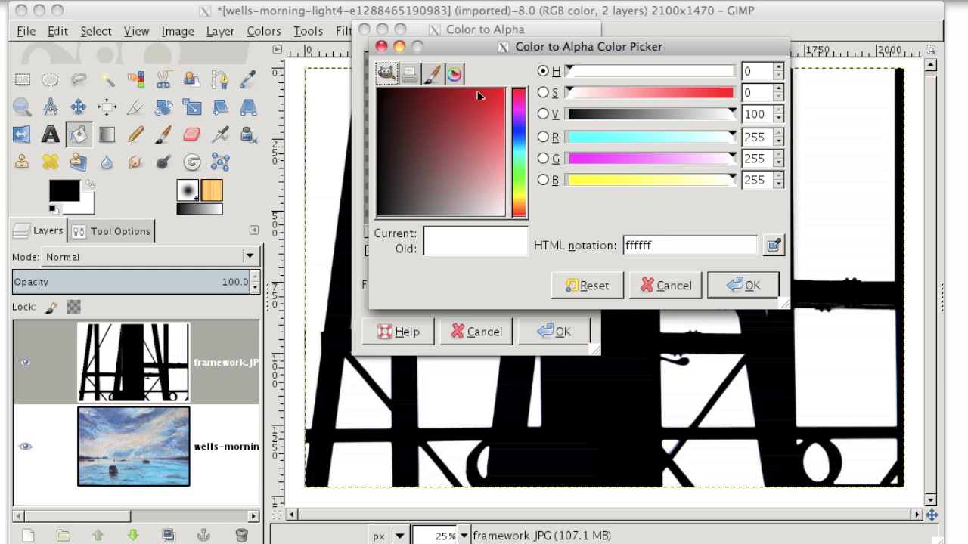
pyautogui.moveTo(568, 44); pyautogui.dragTo(402, 80)
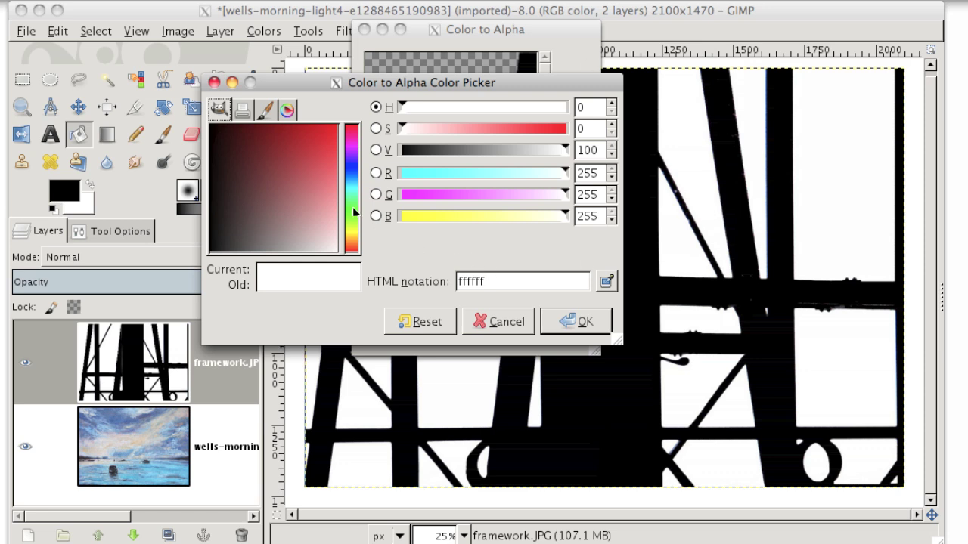
pyautogui.click(355, 212)
pyautogui.click(313, 135)
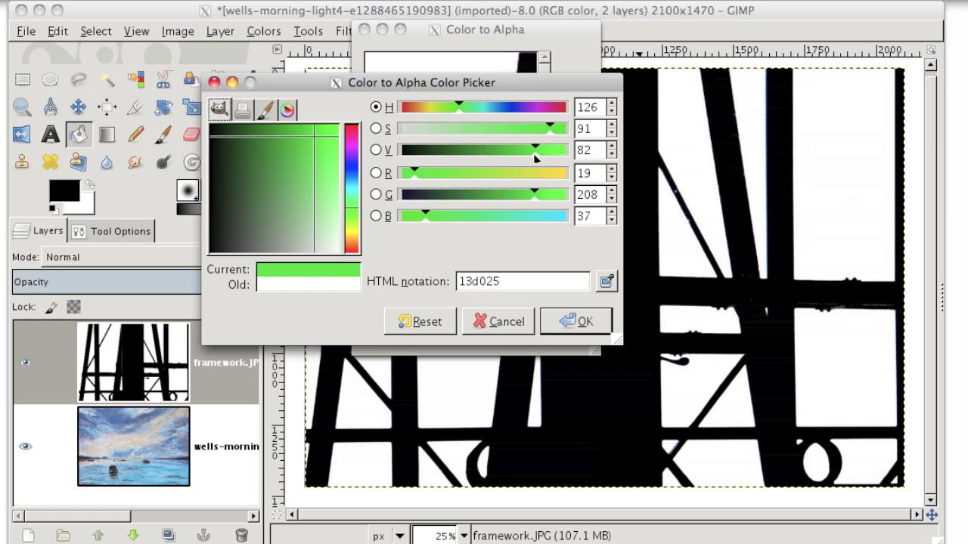
pyautogui.moveTo(535, 157); pyautogui.dragTo(482, 155)
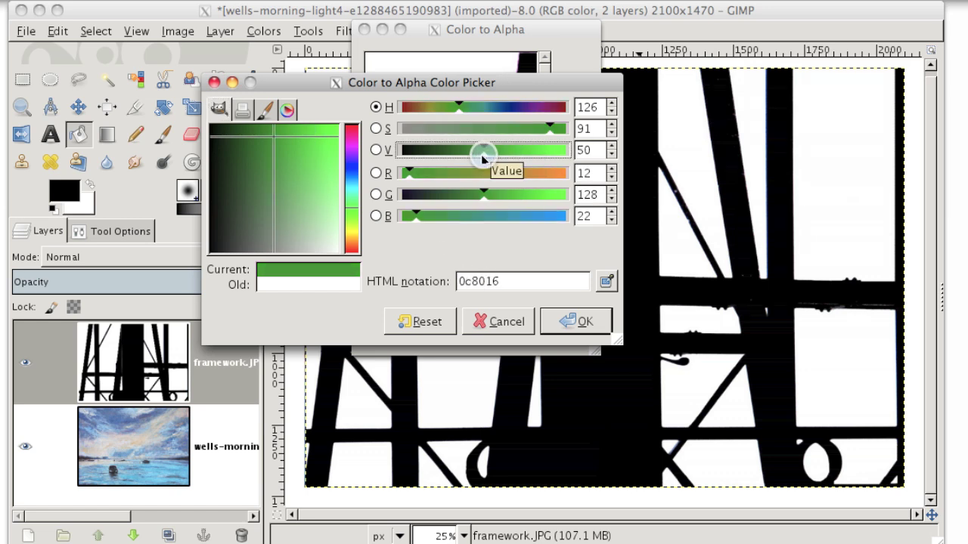
pyautogui.moveTo(407, 173); pyautogui.dragTo(499, 175)
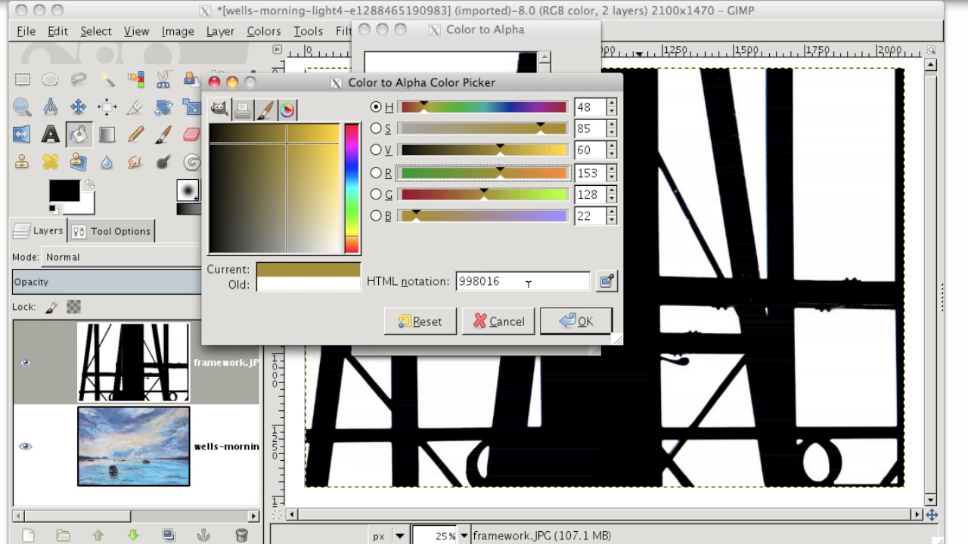
pyautogui.moveTo(529, 281); pyautogui.dragTo(452, 281)
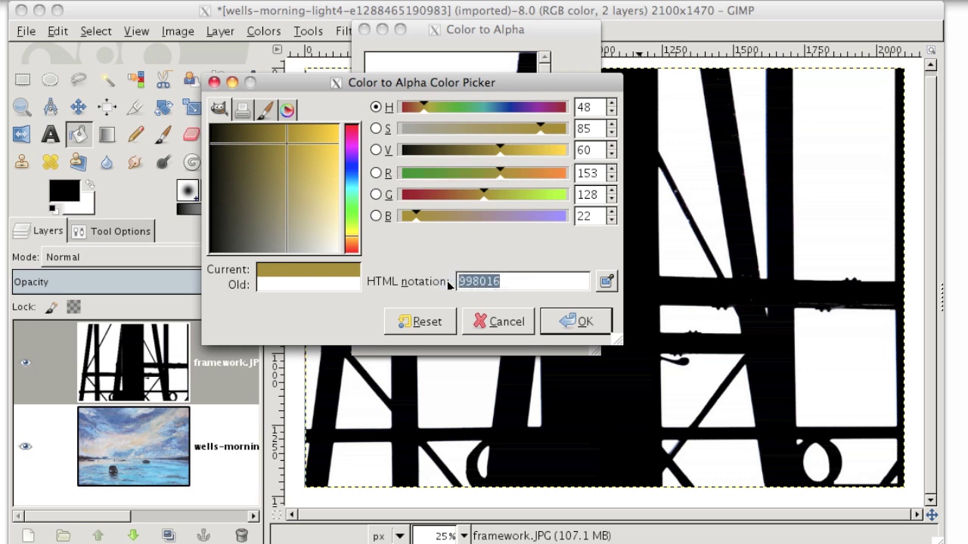
pyautogui.write('ffffff')
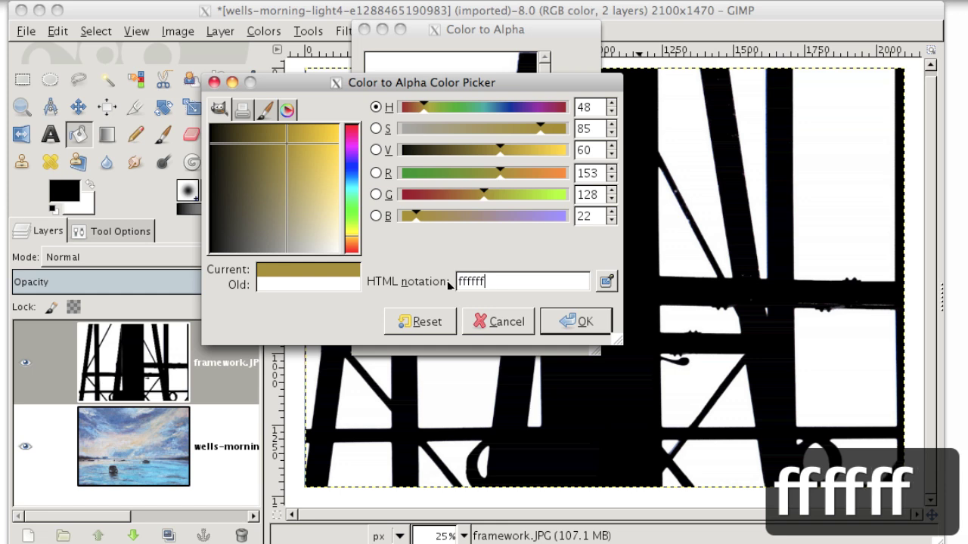
pyautogui.press('Return')
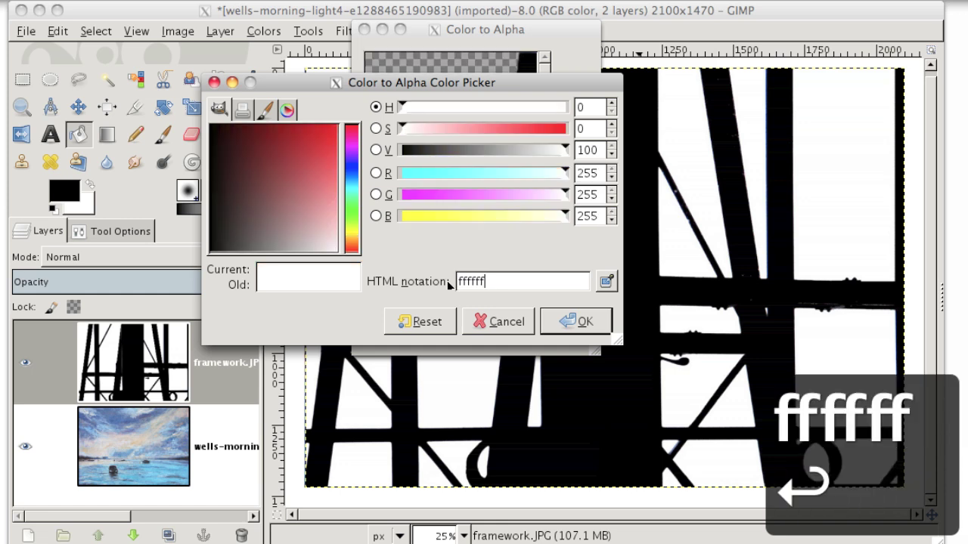
# Step: Sample white from the image as the colour to remove and apply Color to Alpha
pyautogui.click(606, 282)
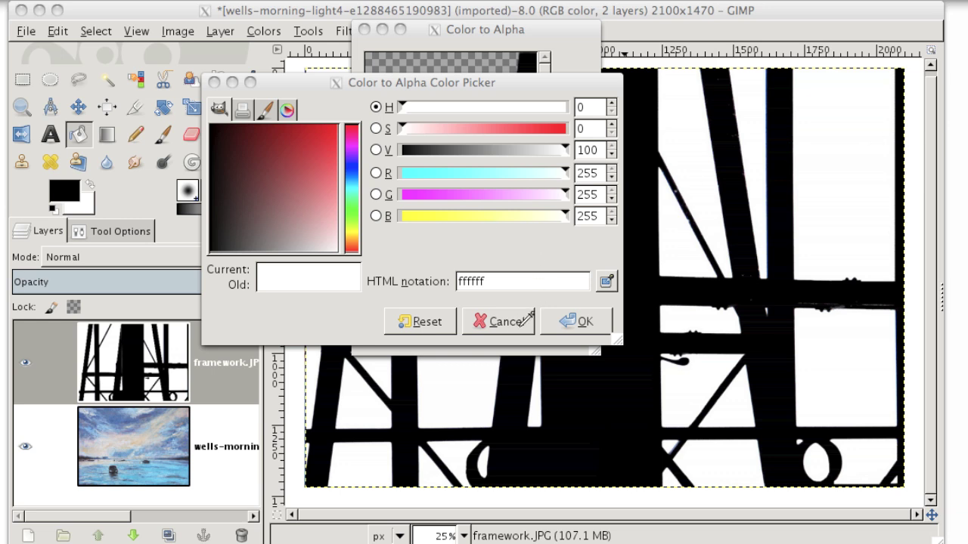
pyautogui.click(577, 322)
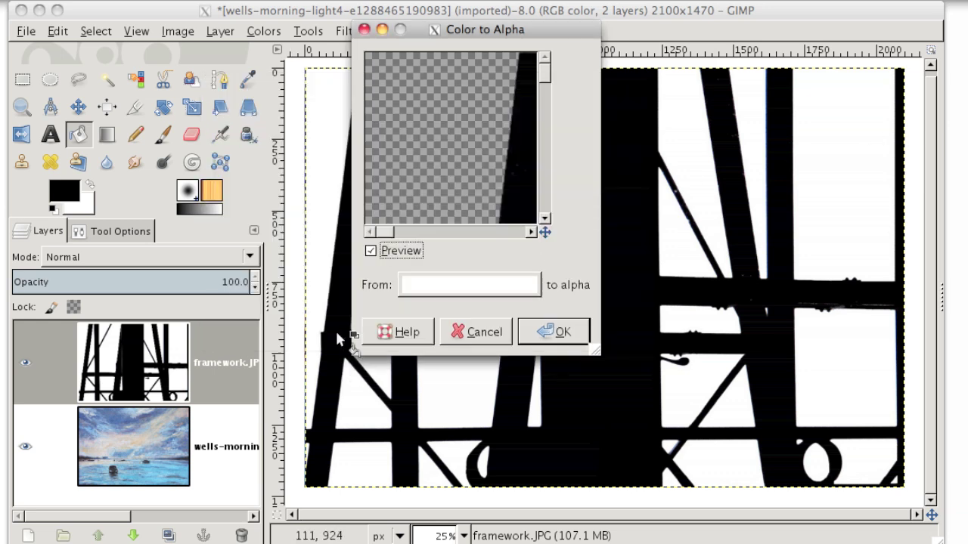
pyautogui.click(548, 334)
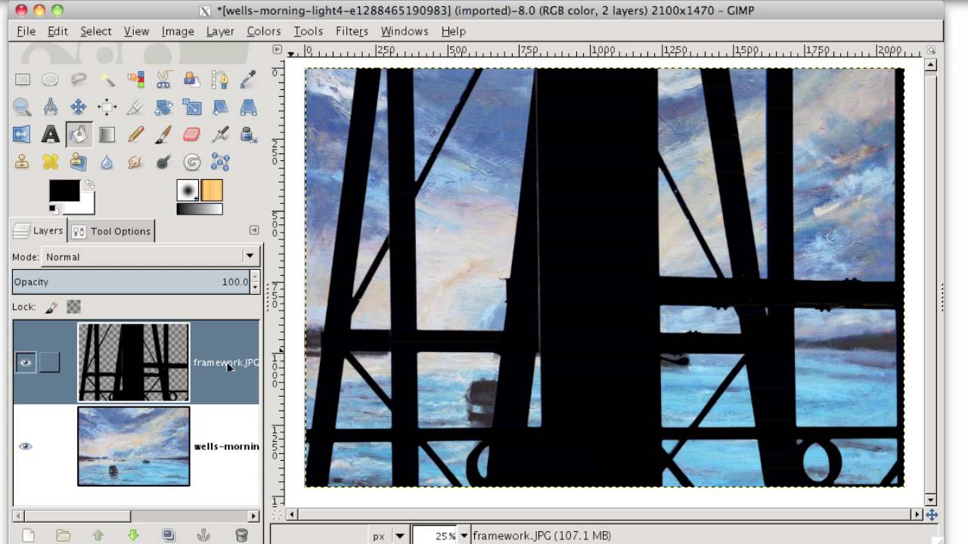
pyautogui.hotkey('ctrl', 'z')
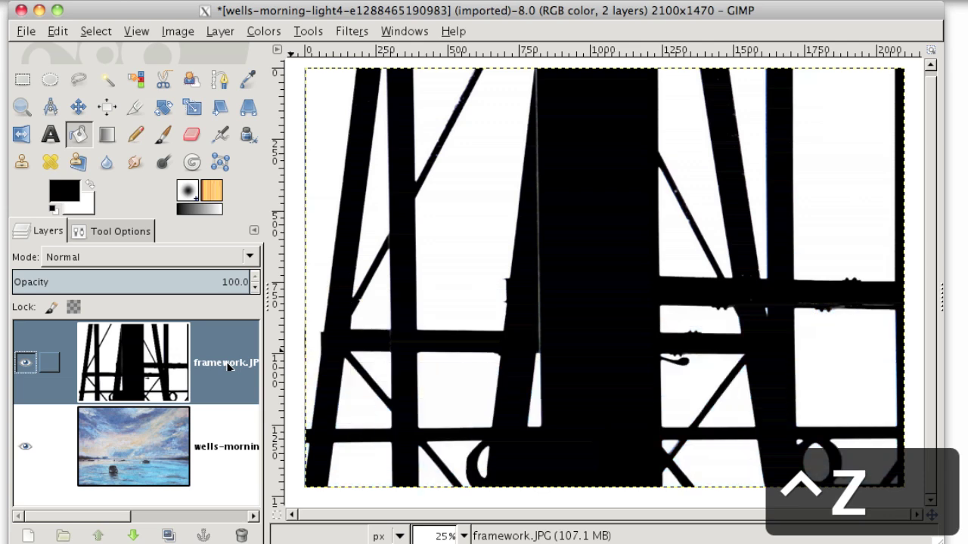
pyautogui.hotkey('ctrl', 'y')
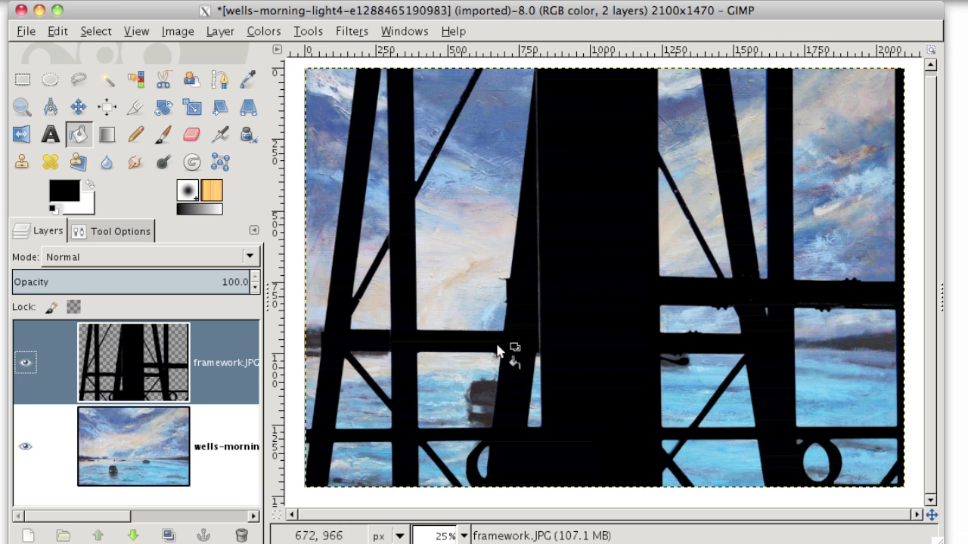
pyautogui.click(28, 38)
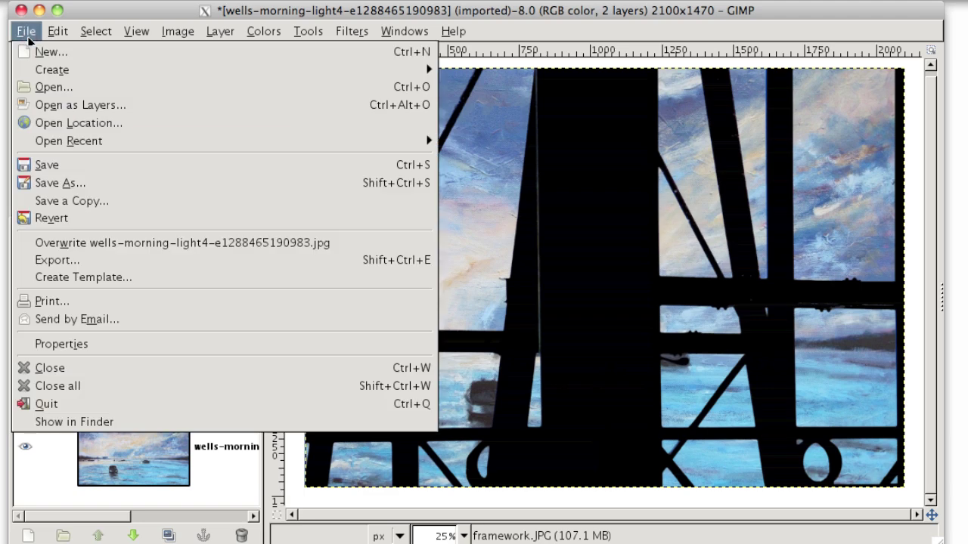
pyautogui.click(87, 183)
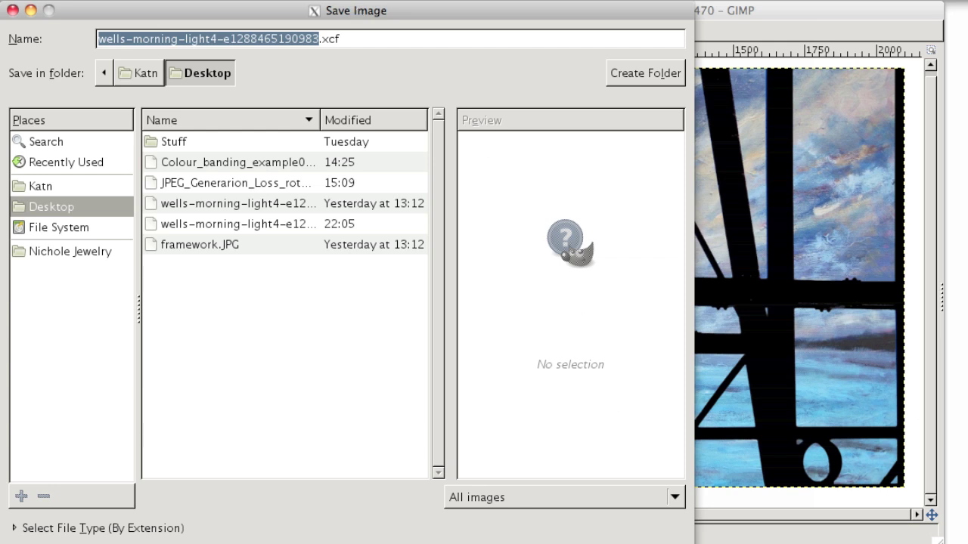
pyautogui.press('Escape')
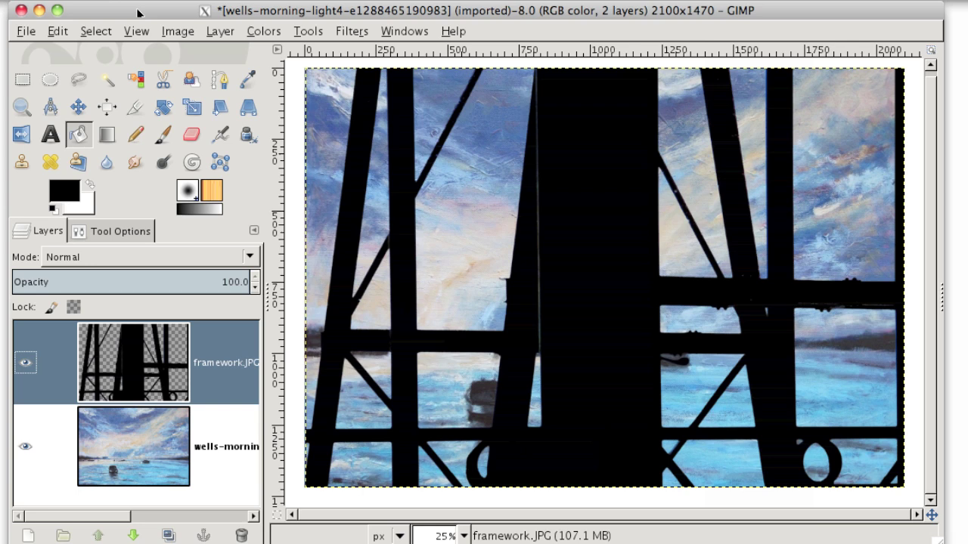
pyautogui.click(27, 32)
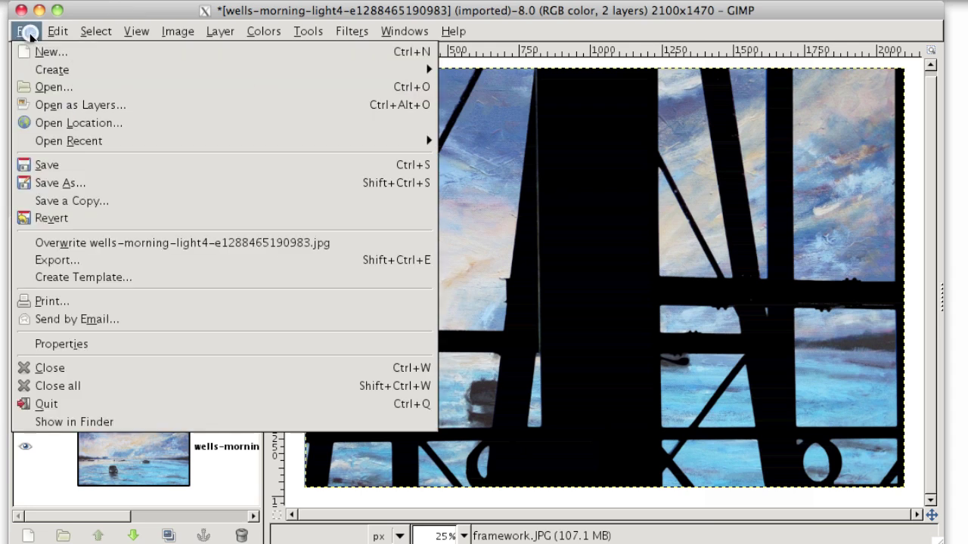
pyautogui.click(94, 260)
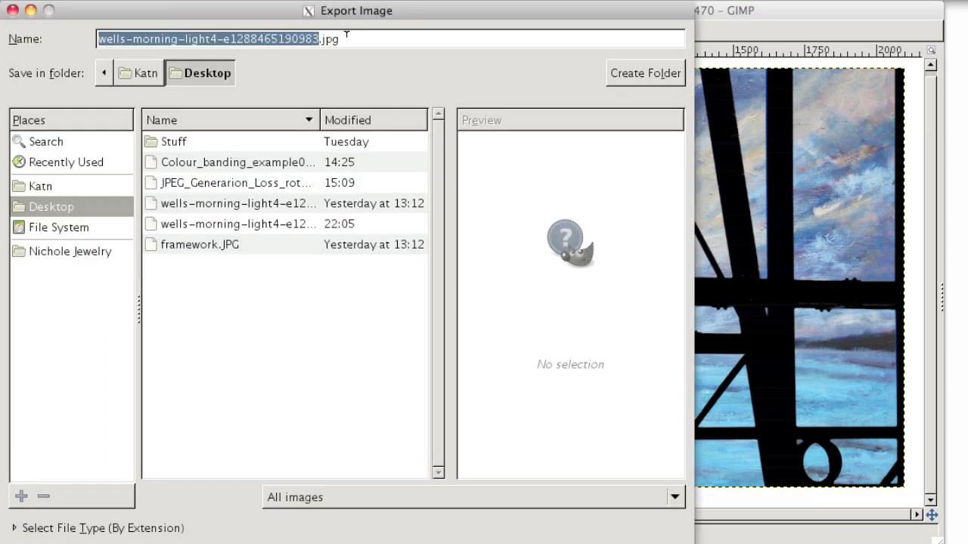
pyautogui.press('Right')
pyautogui.write('-a')
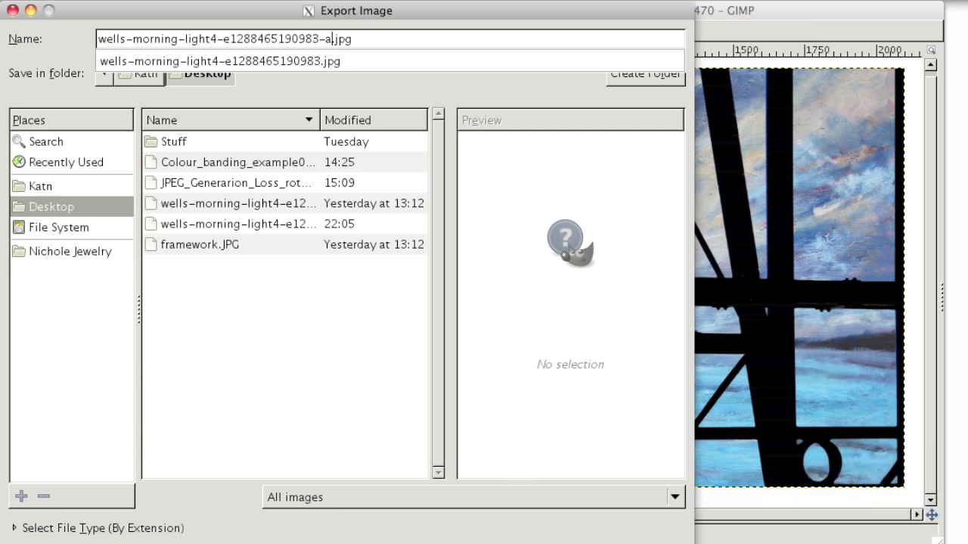
pyautogui.press('Escape')
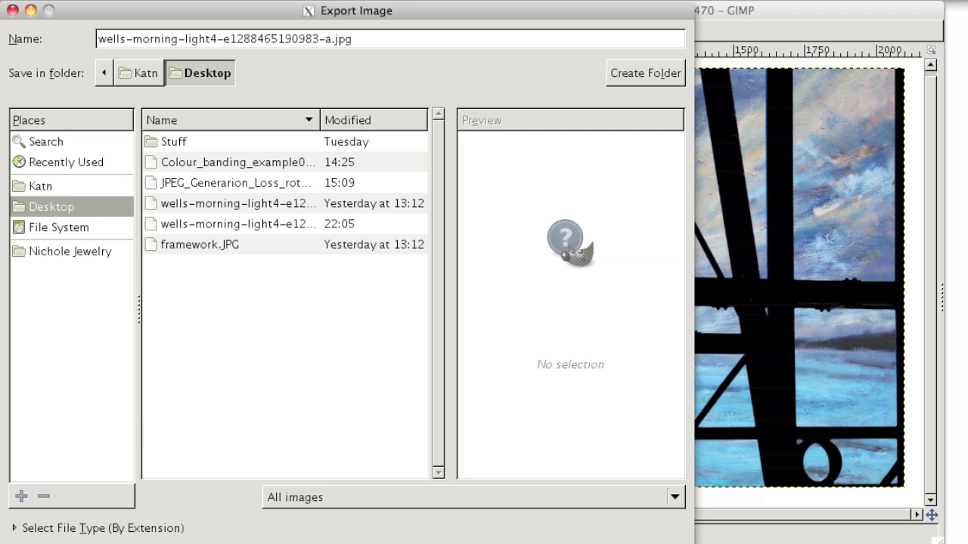
pyautogui.press('Return')
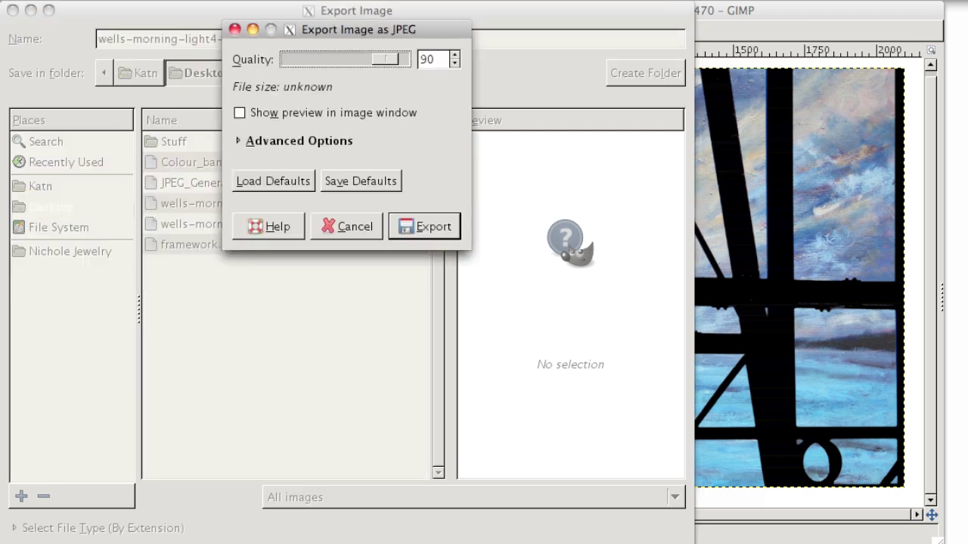
pyautogui.moveTo(400, 61); pyautogui.dragTo(411, 60)
pyautogui.click(431, 227)
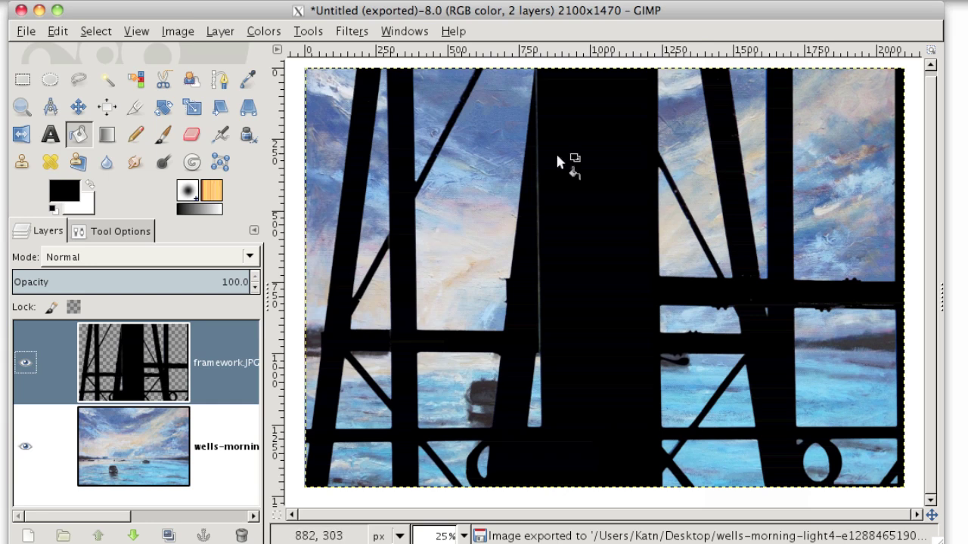
pyautogui.rightClick(966, 337)
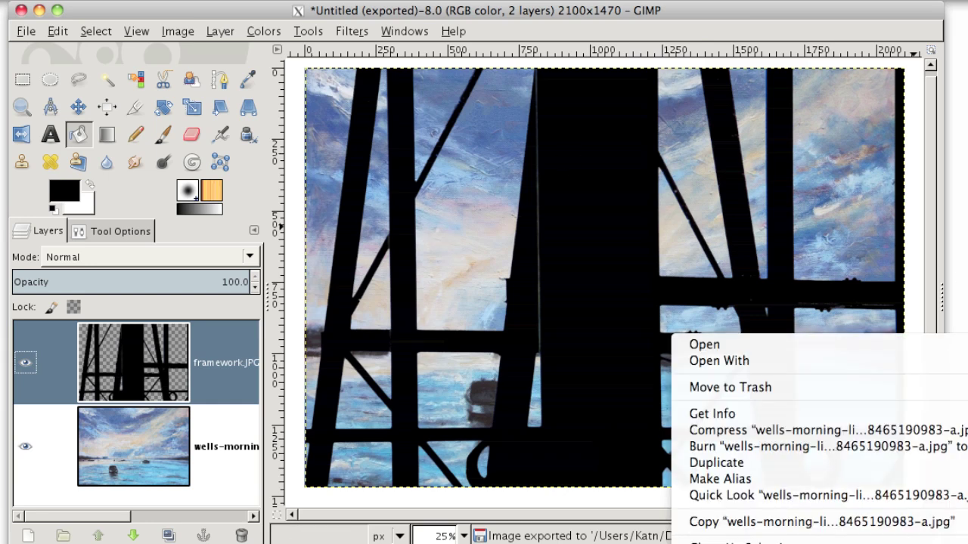
pyautogui.moveTo(832, 365)
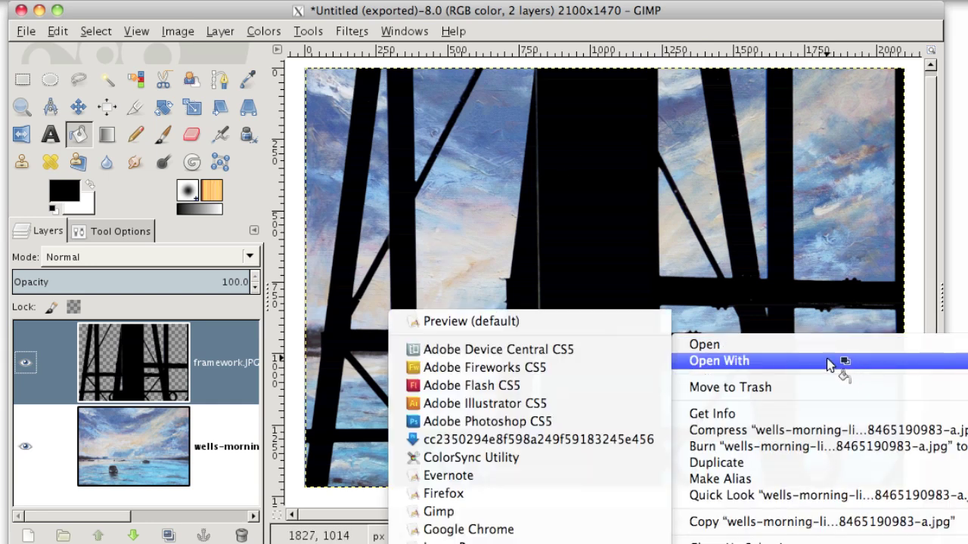
pyautogui.click(525, 512)
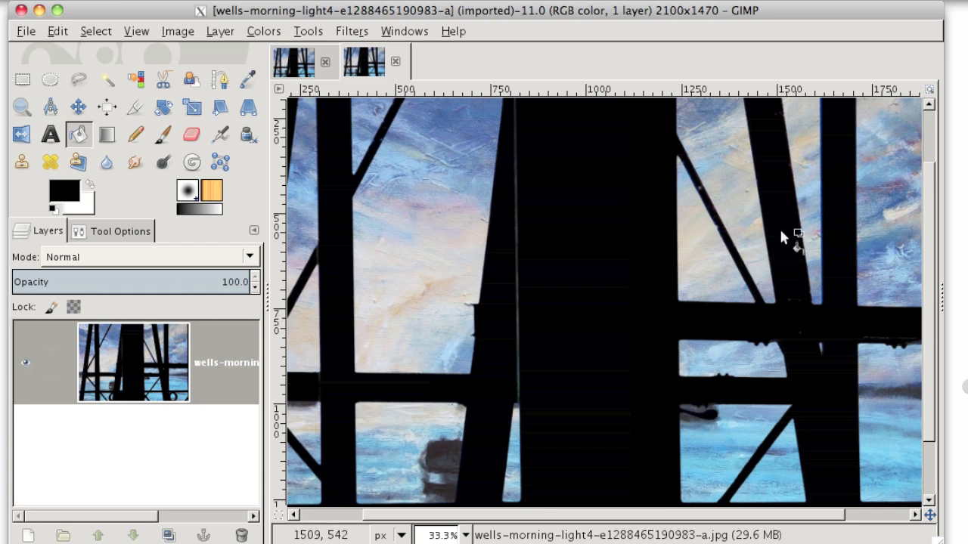
pyautogui.hotkey('shift', '4')
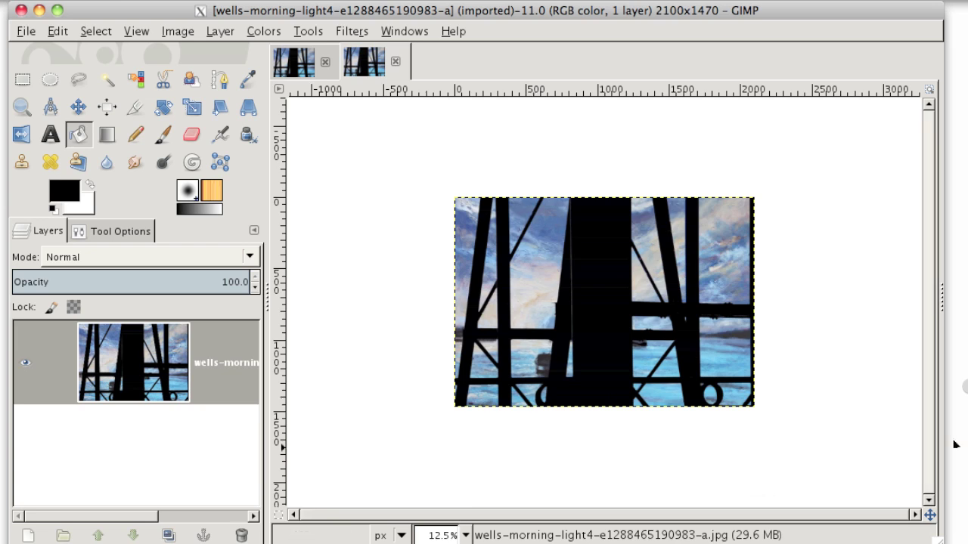